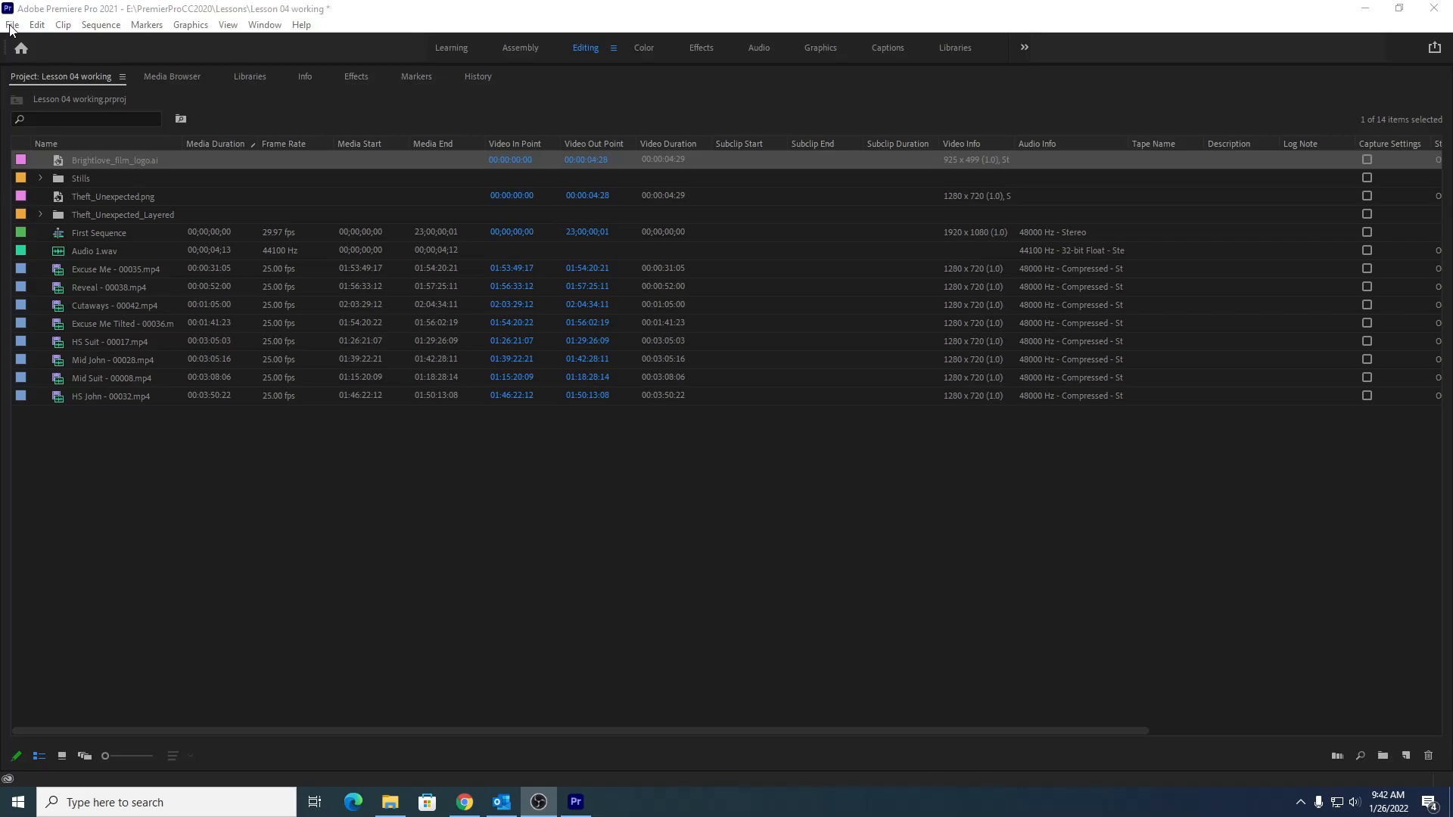
# - Import the Seattle_Skyline clip from the Video and Audio Files > General Views folder of the lesson assets
pyautogui.click(11, 26)
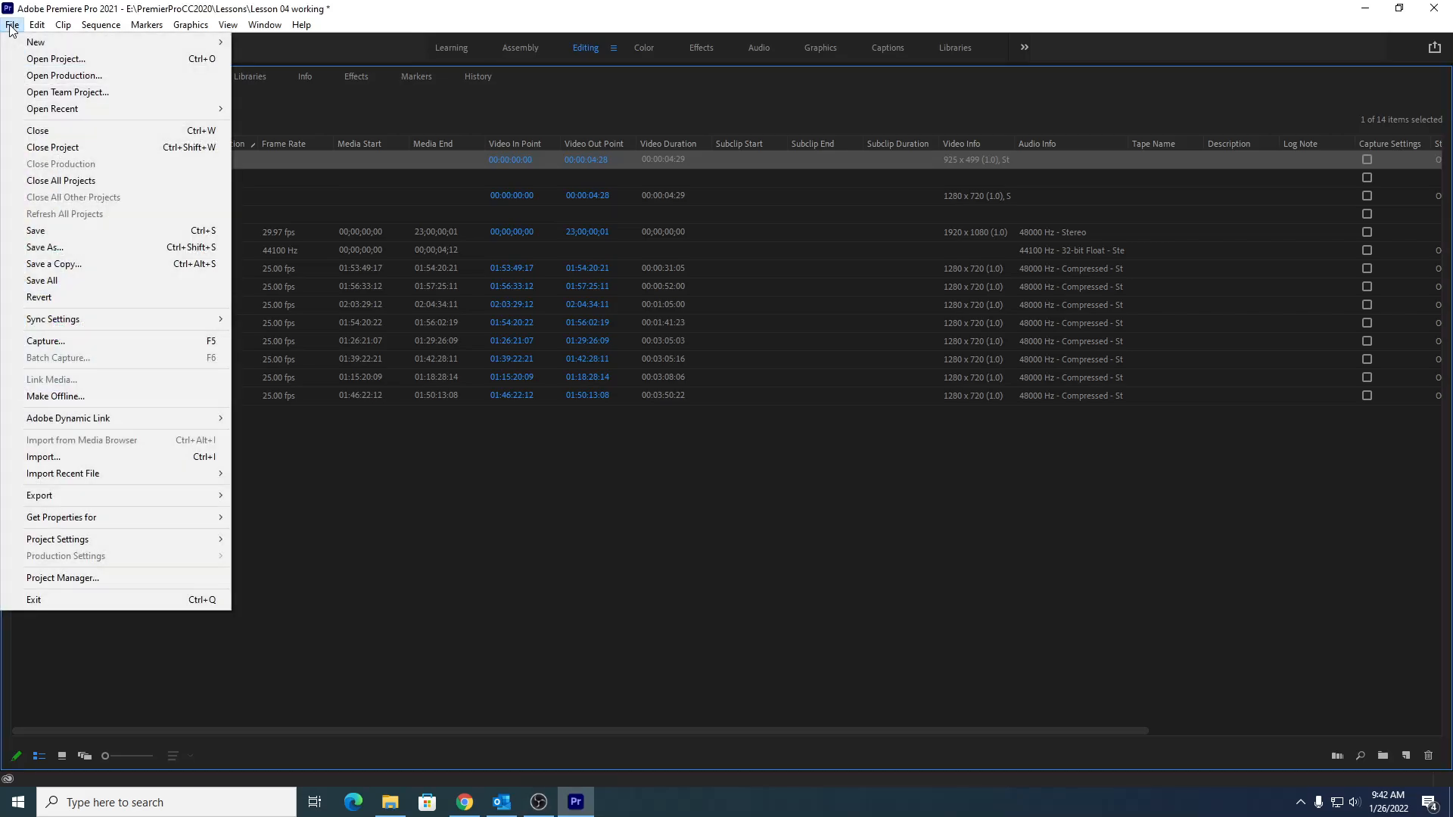
pyautogui.click(75, 458)
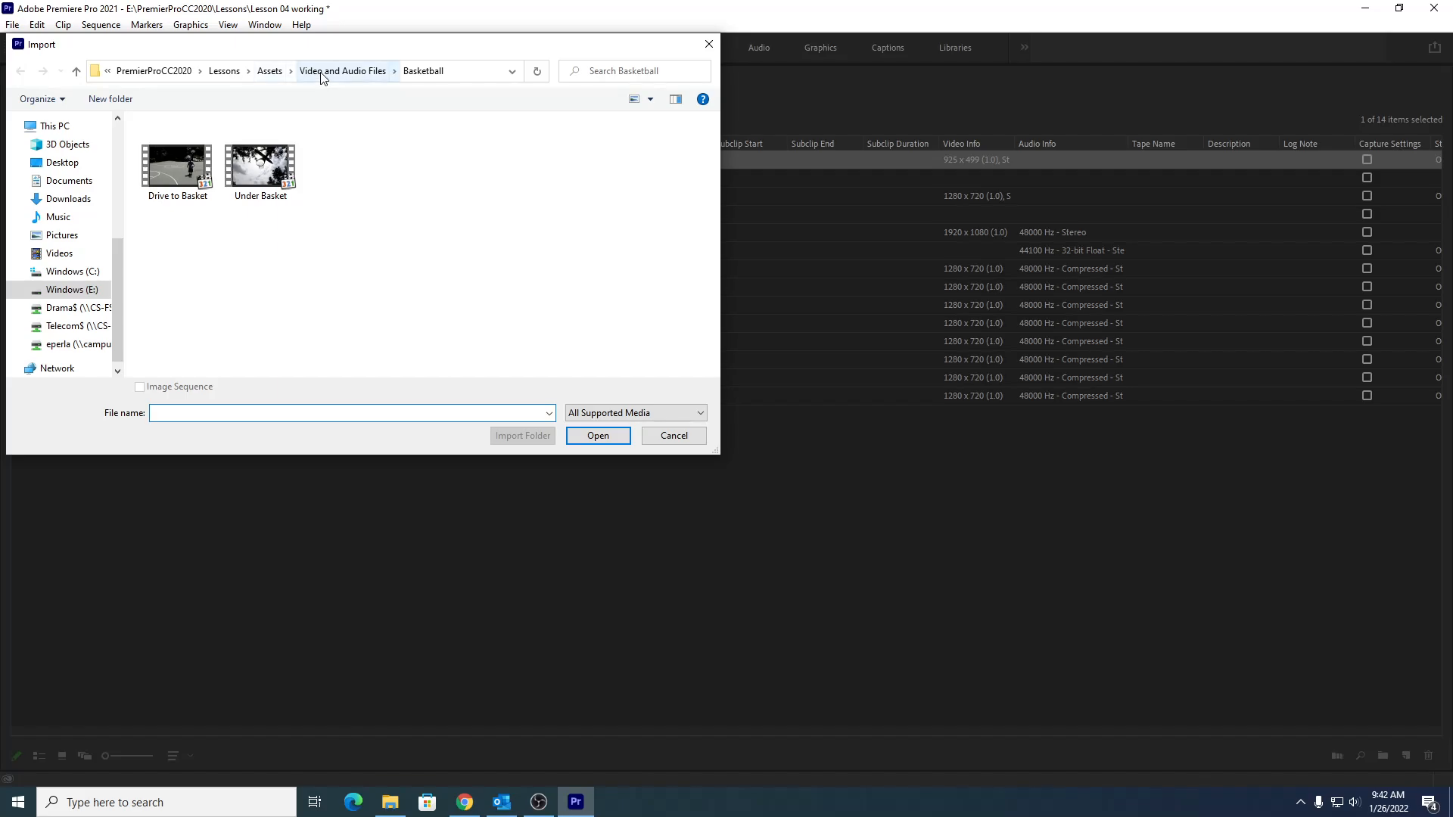
pyautogui.click(224, 71)
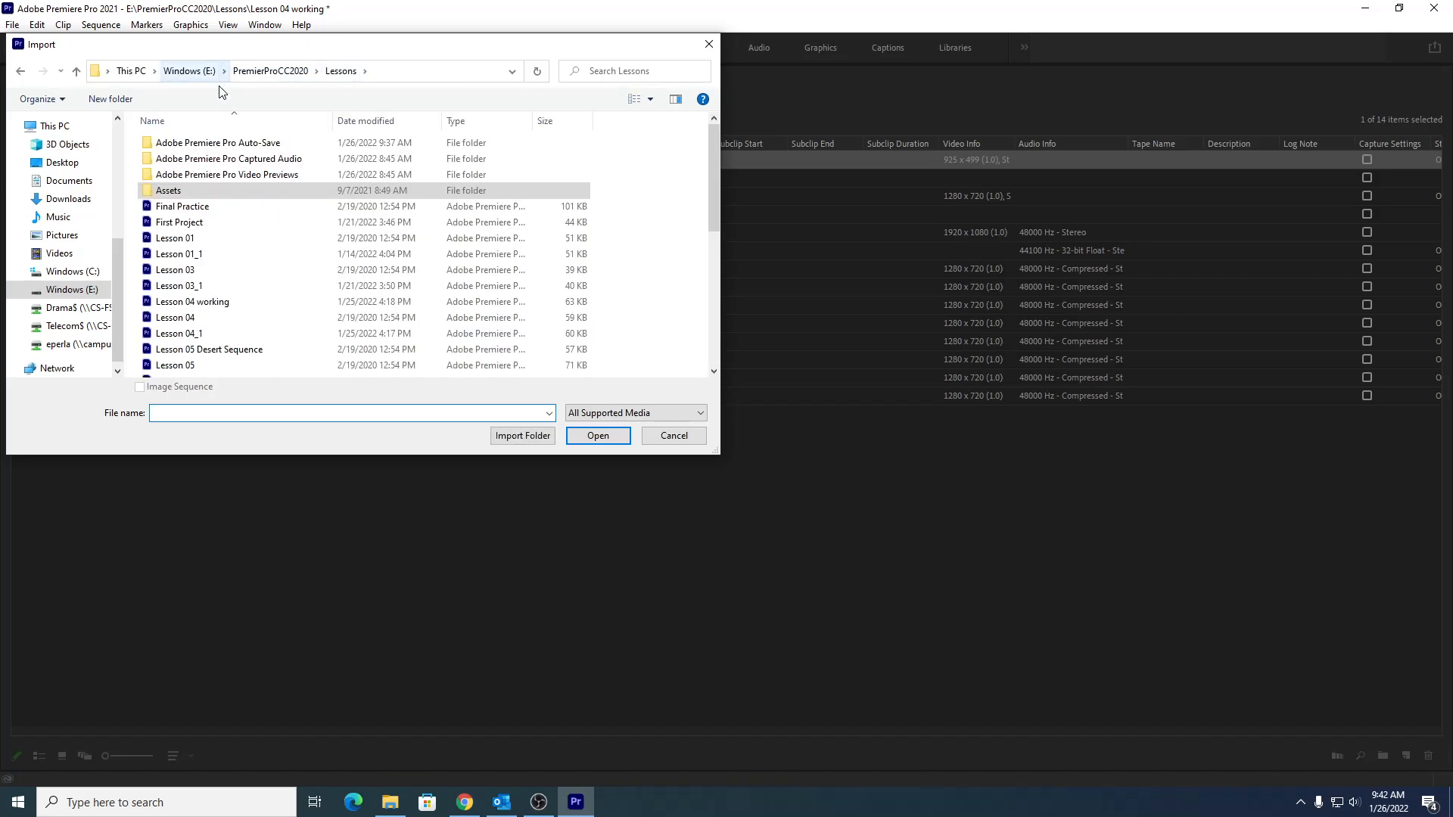
pyautogui.doubleClick(180, 191)
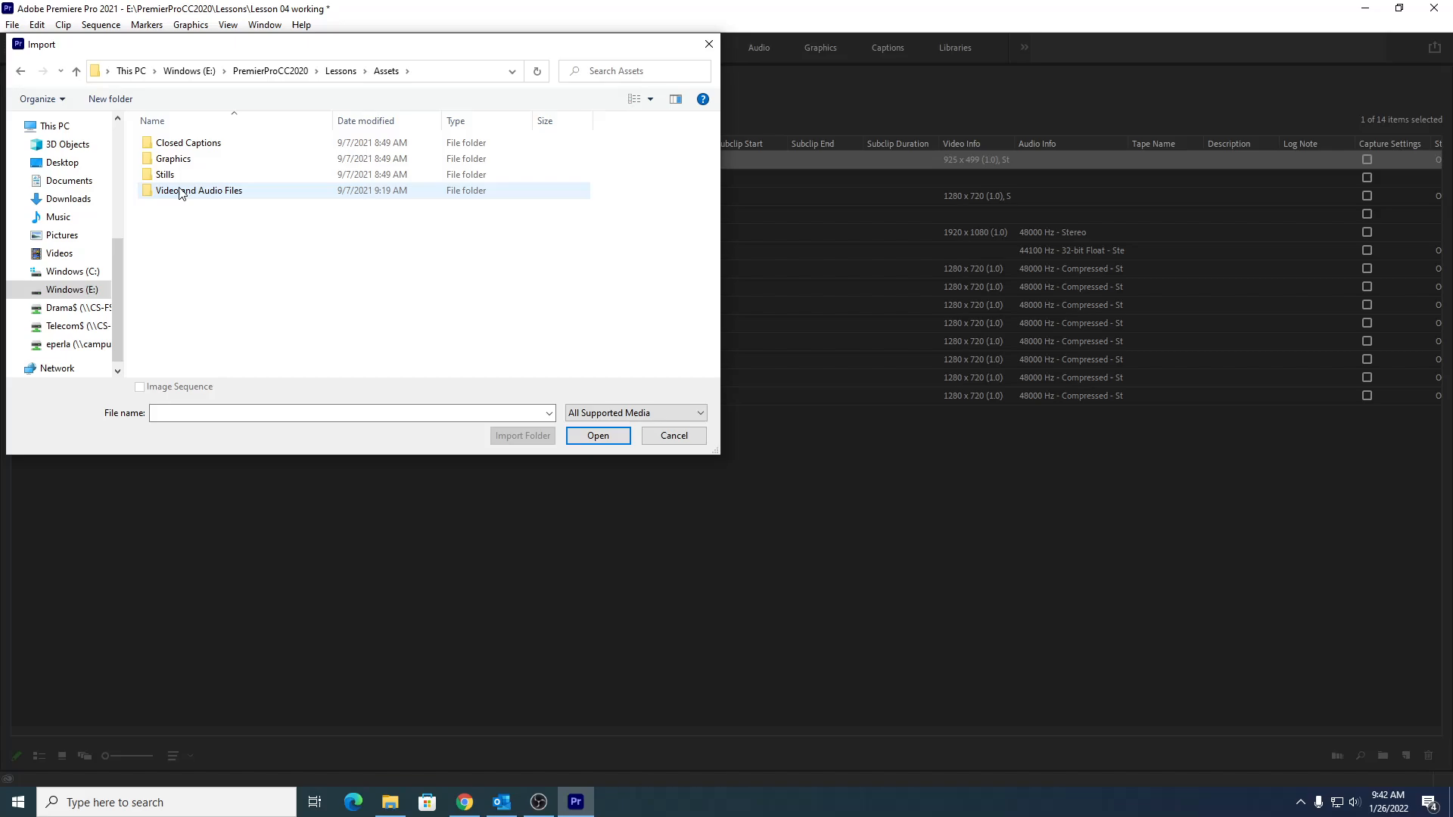
pyautogui.doubleClick(181, 197)
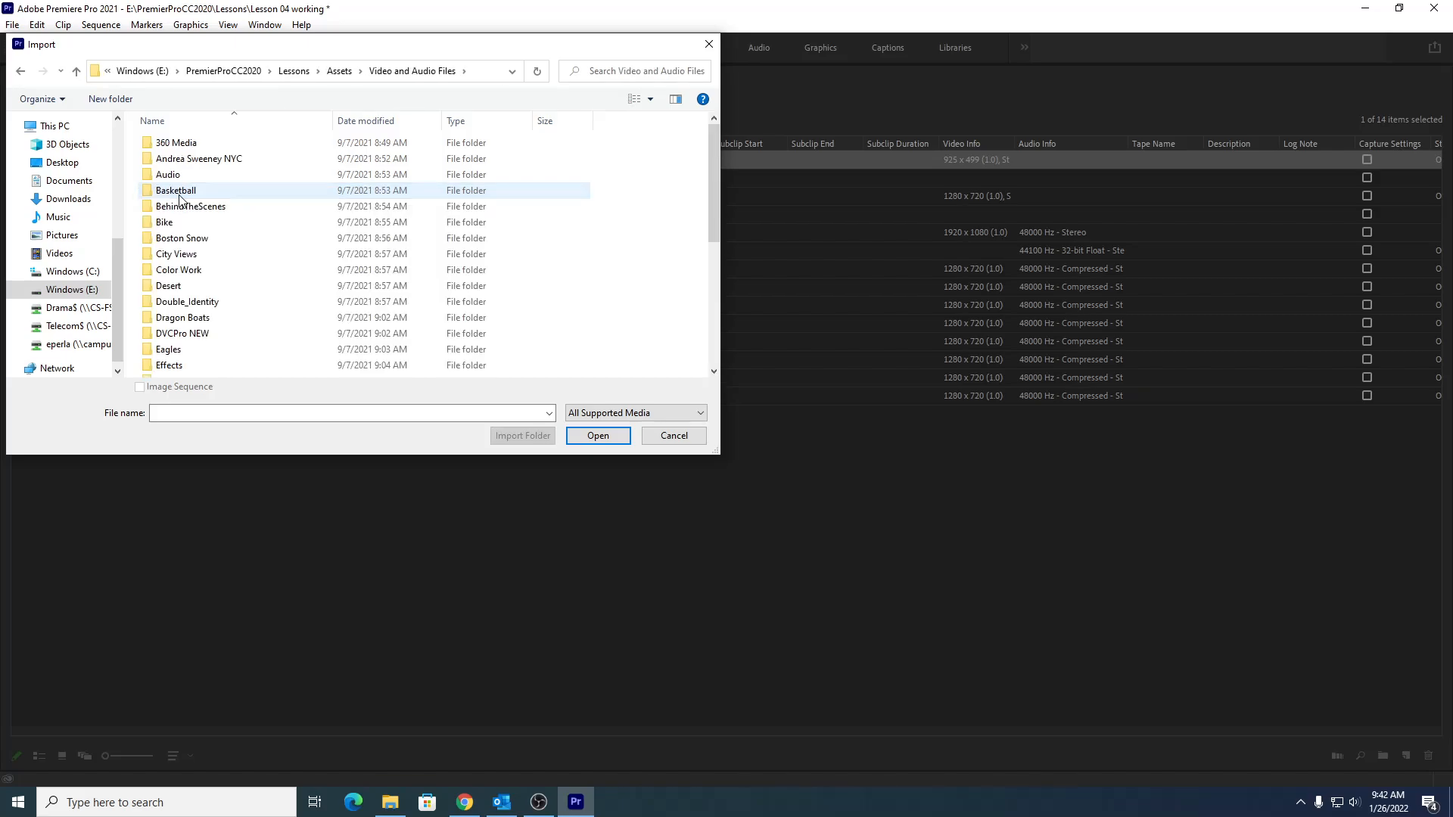
pyautogui.scroll(-1, 180, 198)
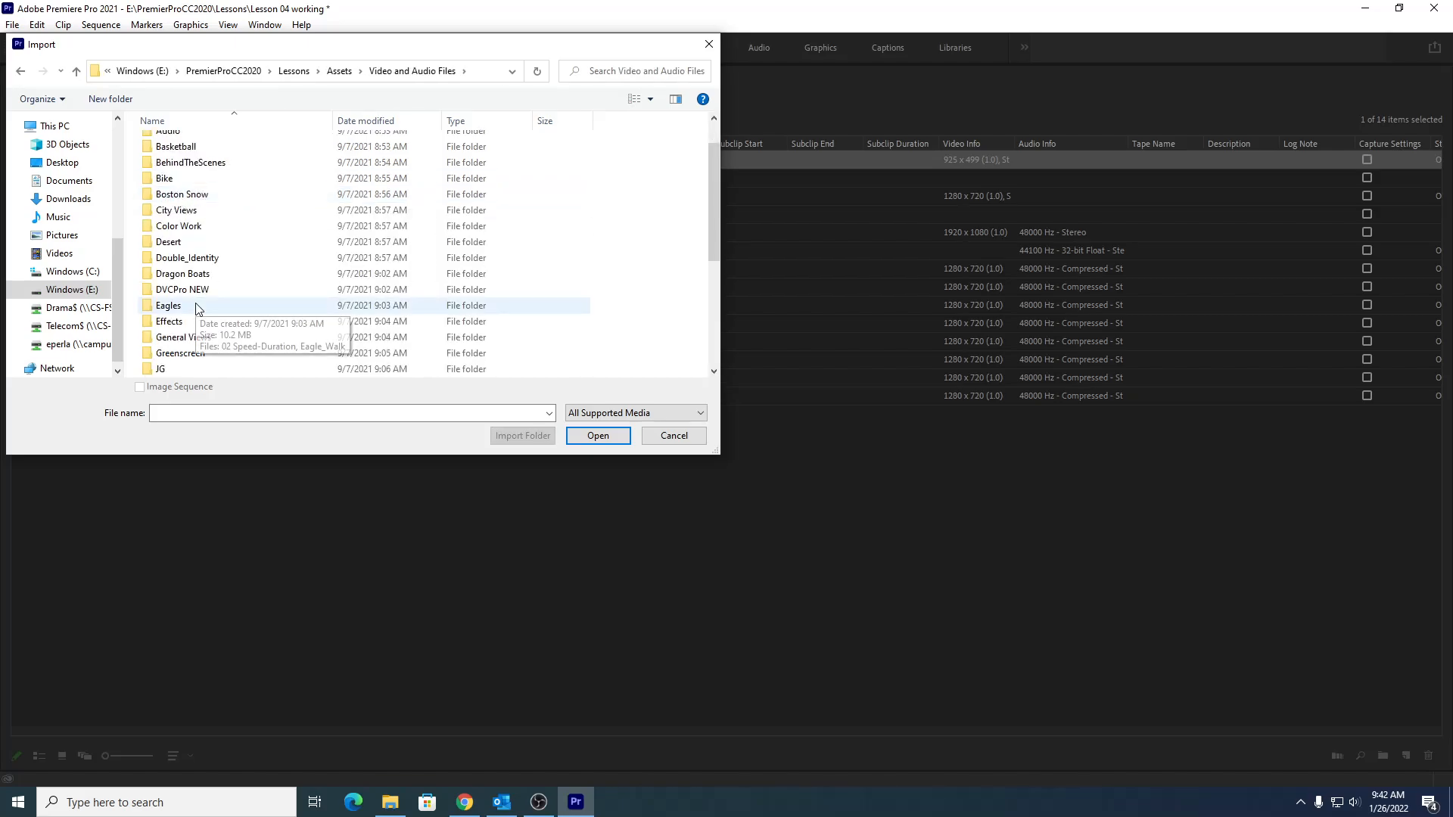
pyautogui.click(189, 342)
pyautogui.doubleClick(189, 342)
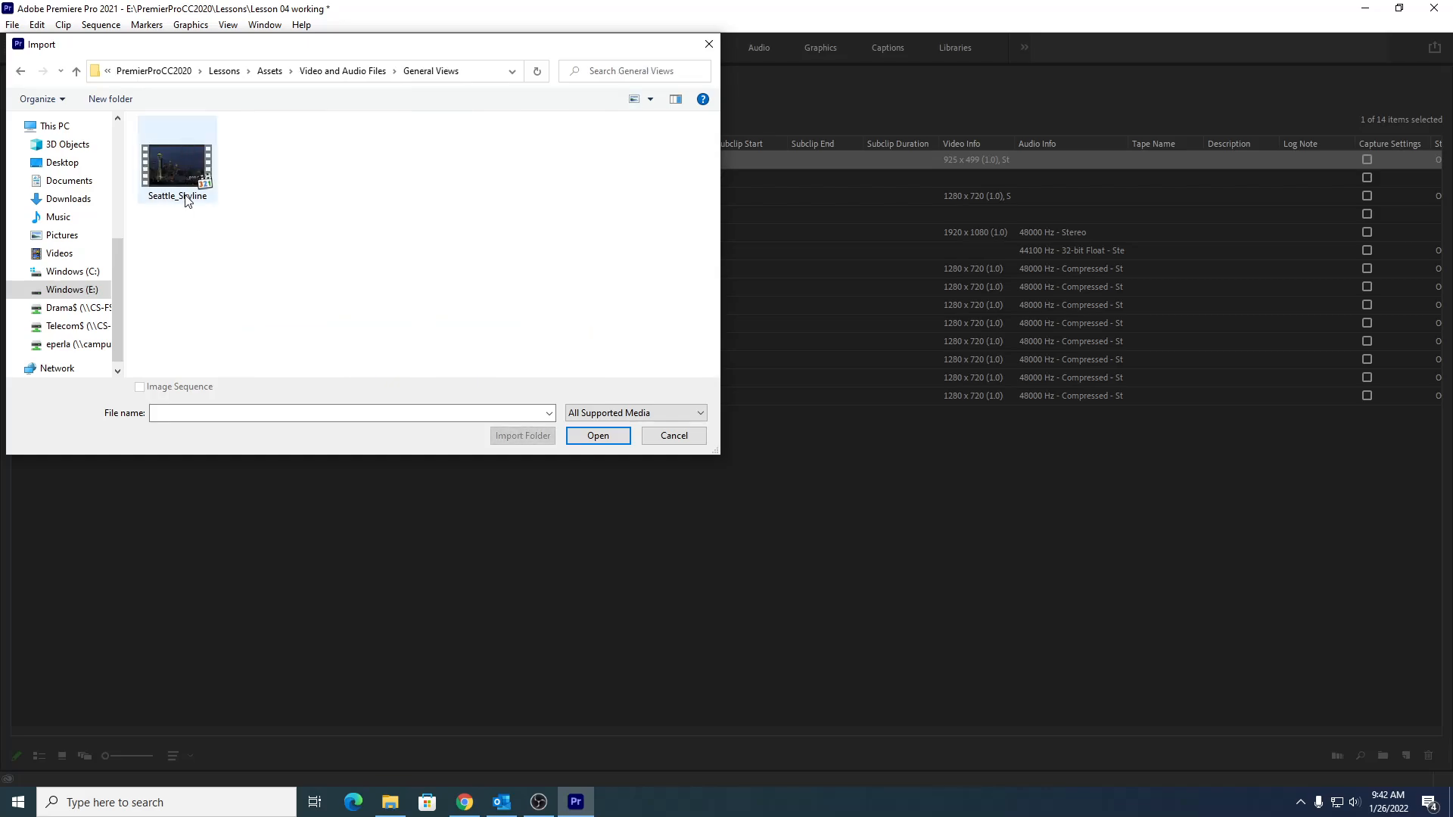
pyautogui.click(172, 169)
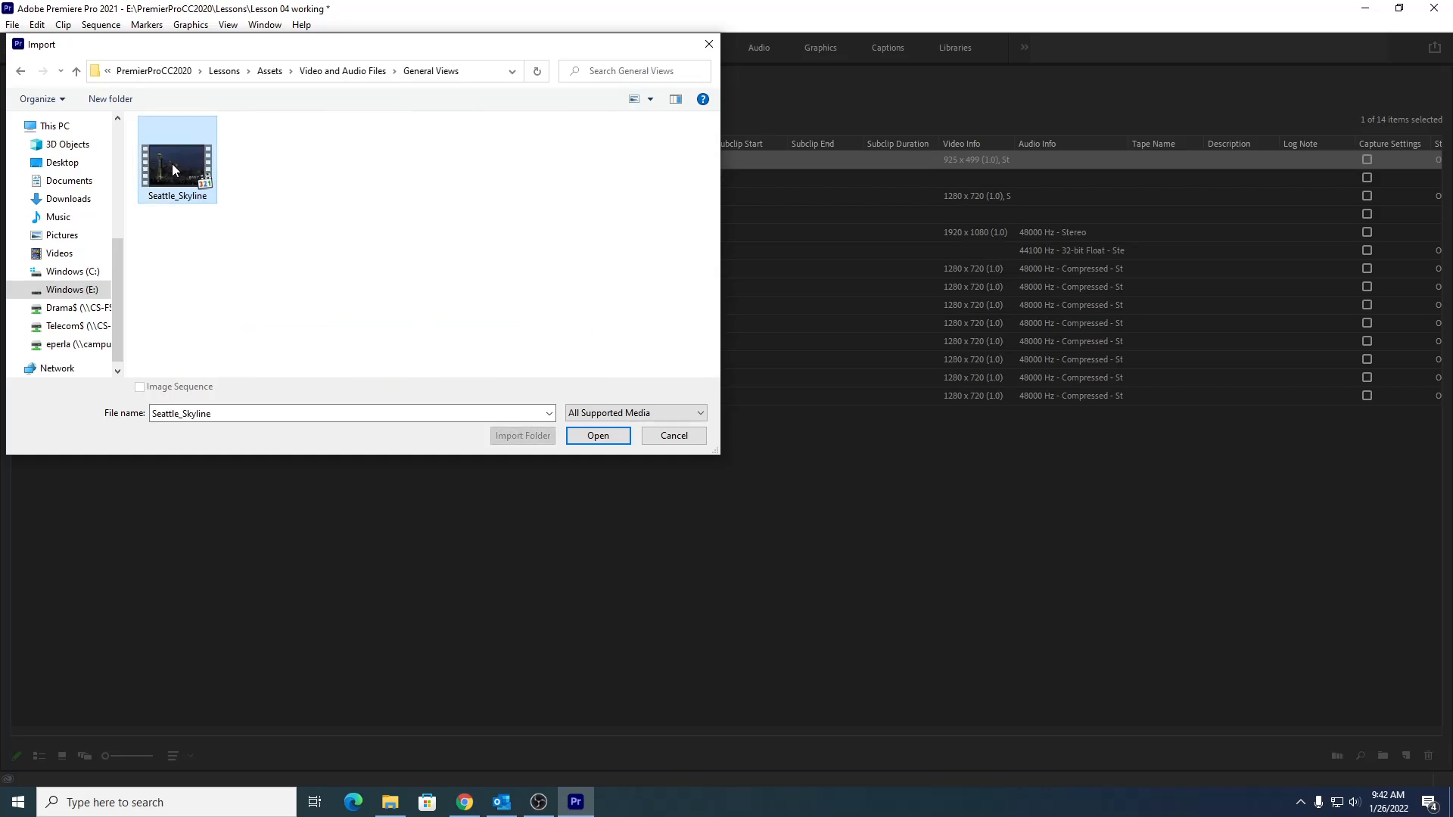
pyautogui.click(595, 437)
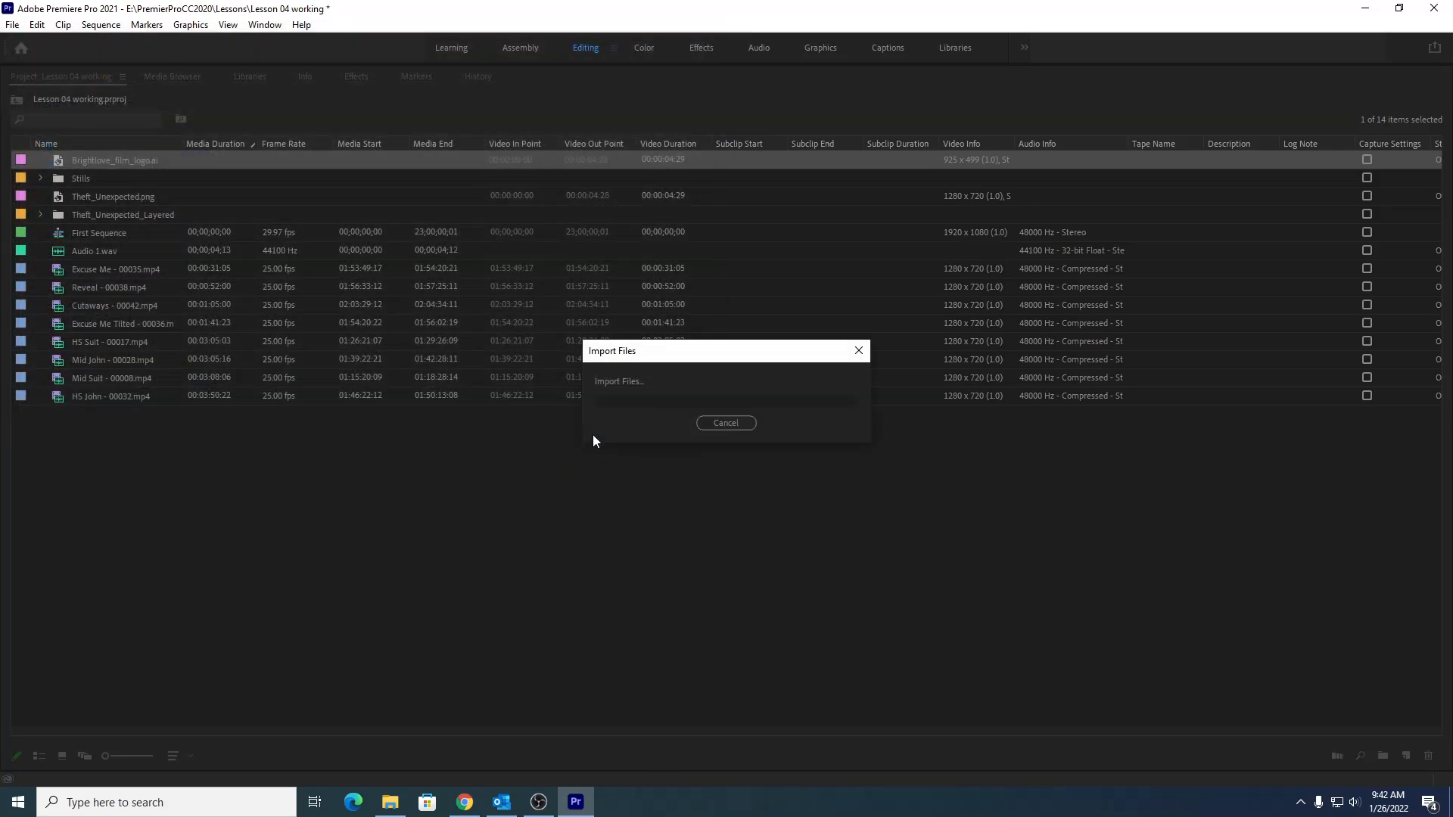
# - Import the Under Basket clip from the Video and Audio Files > Basketball folder
pyautogui.click(13, 26)
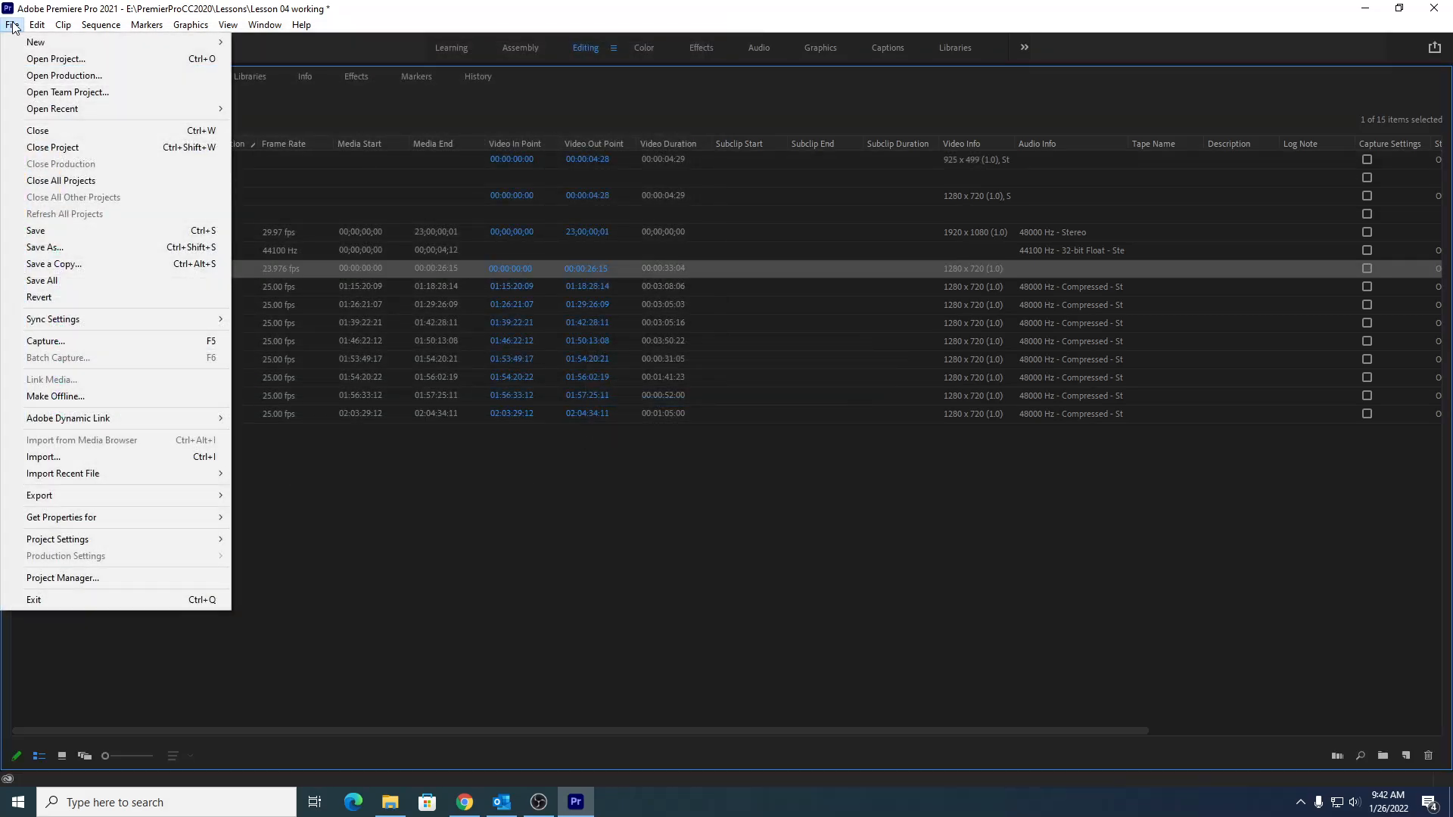
pyautogui.click(57, 457)
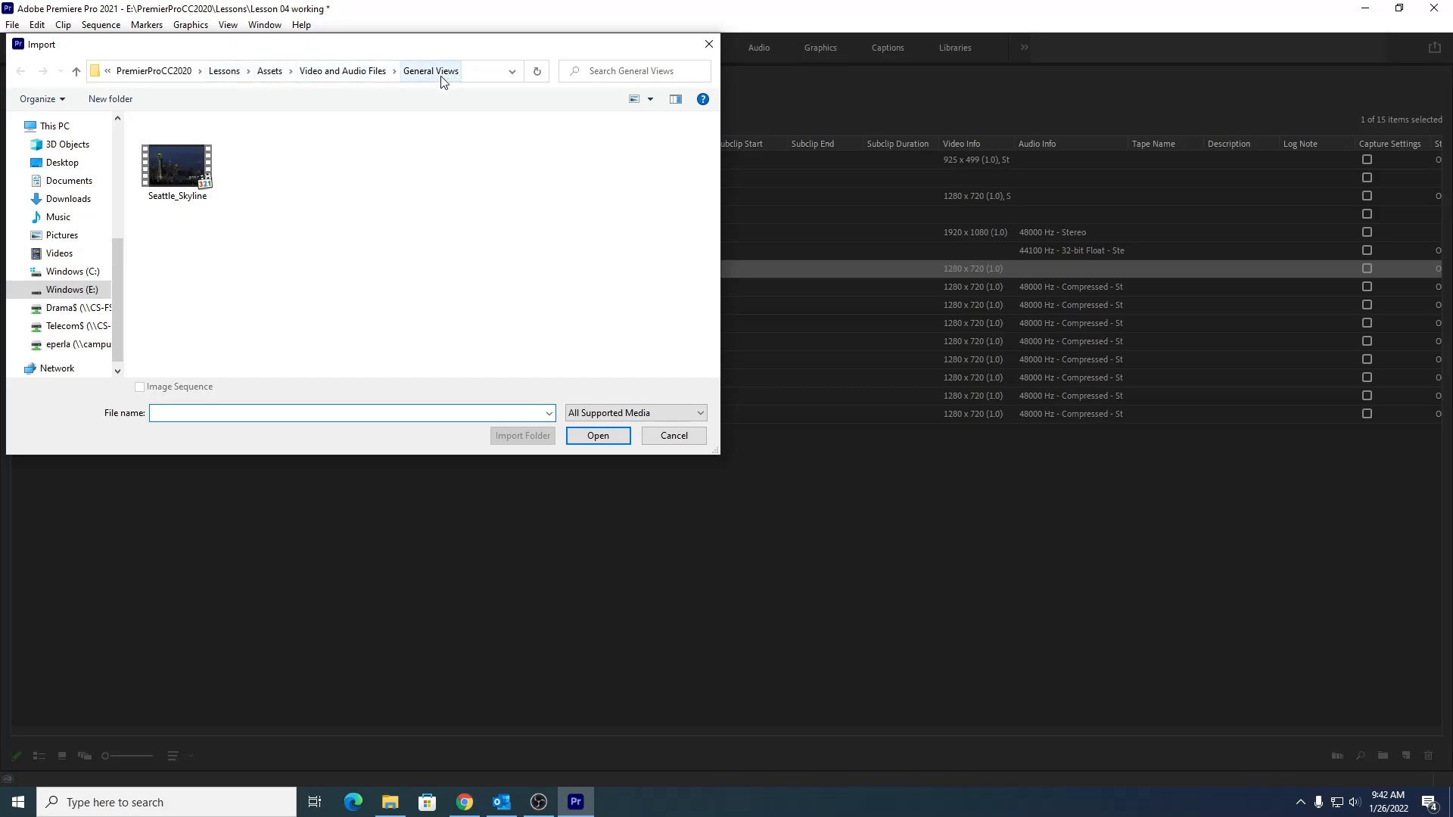
pyautogui.click(339, 72)
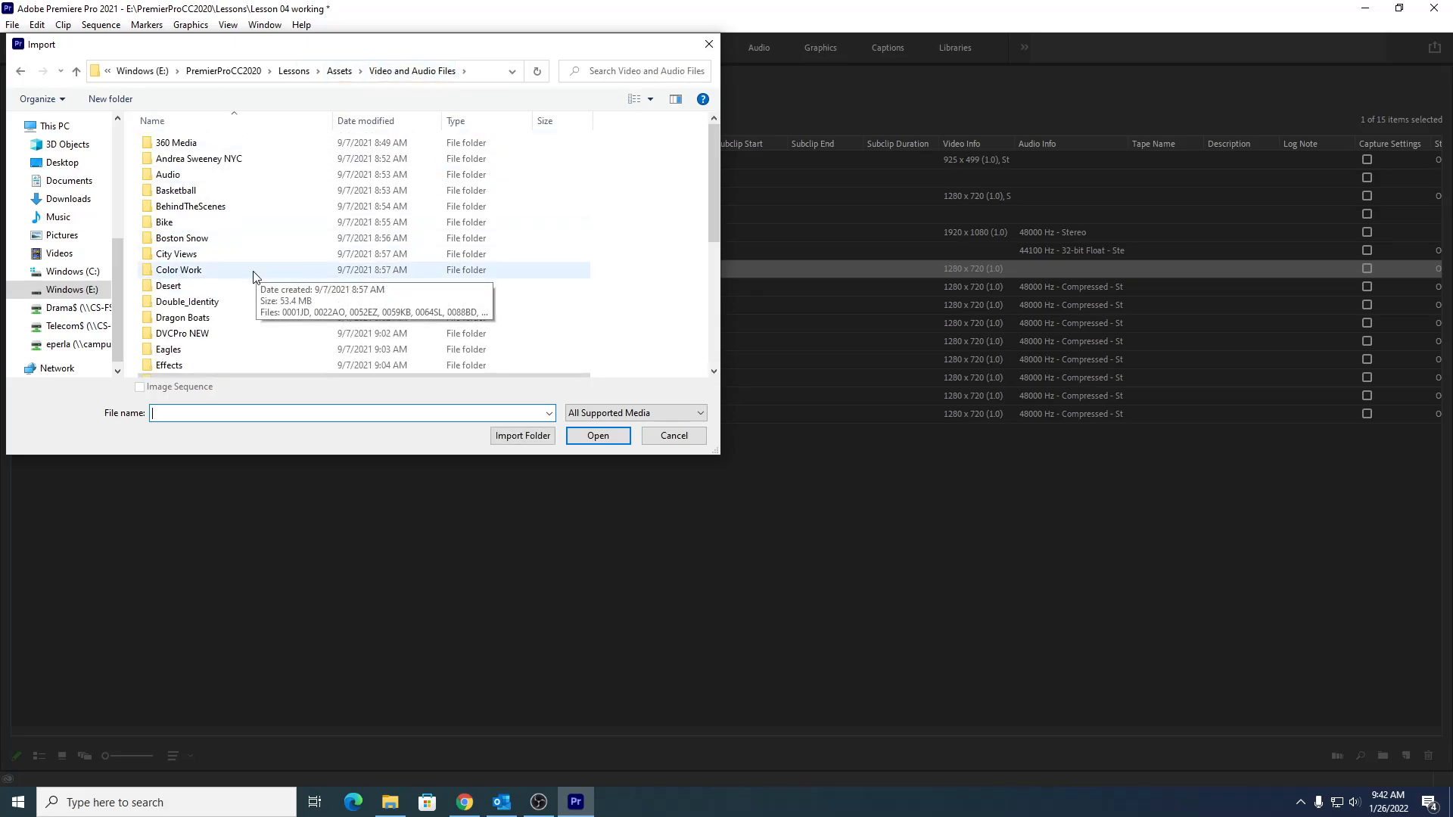
pyautogui.doubleClick(176, 193)
pyautogui.click(260, 168)
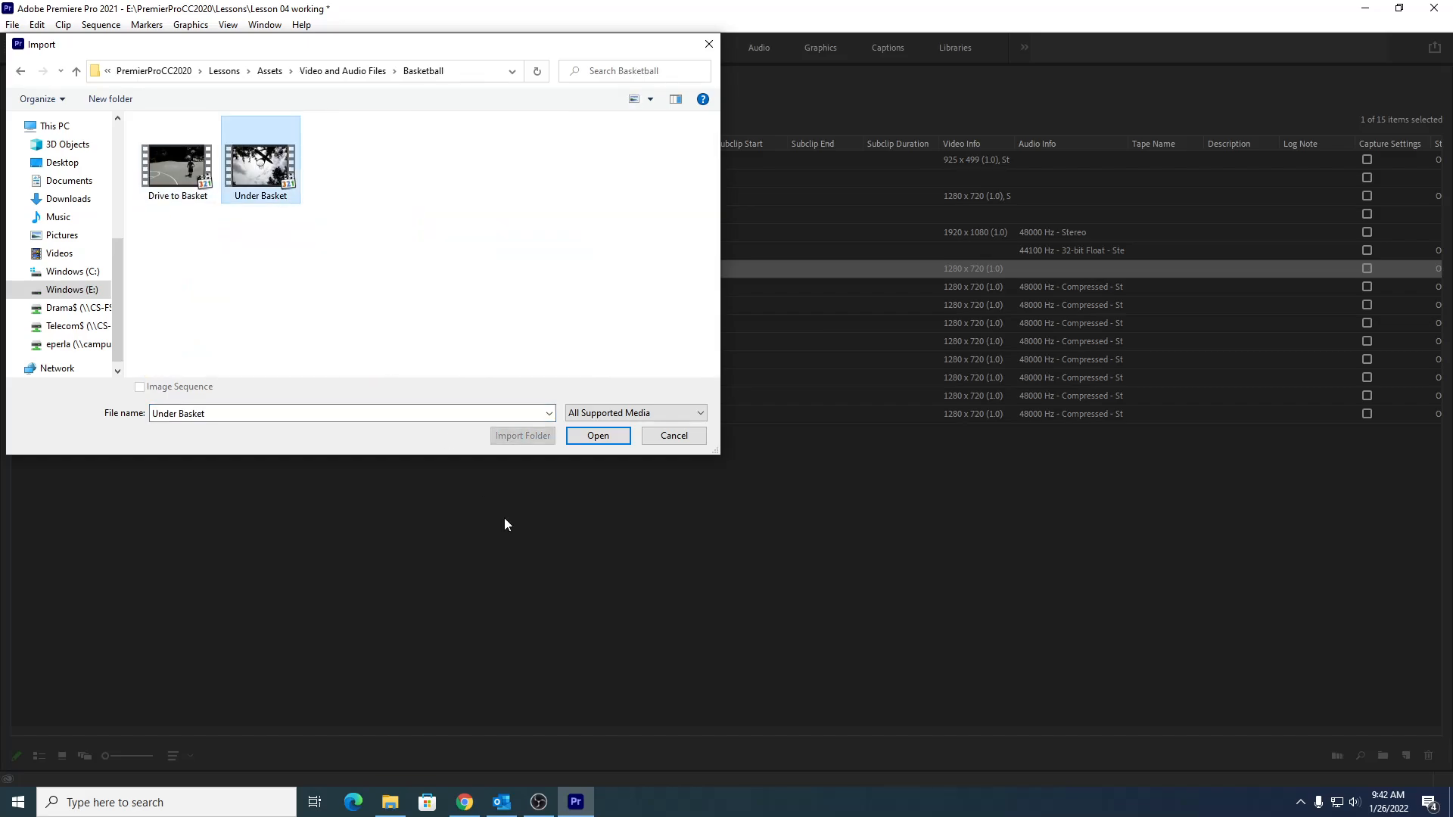
pyautogui.click(587, 435)
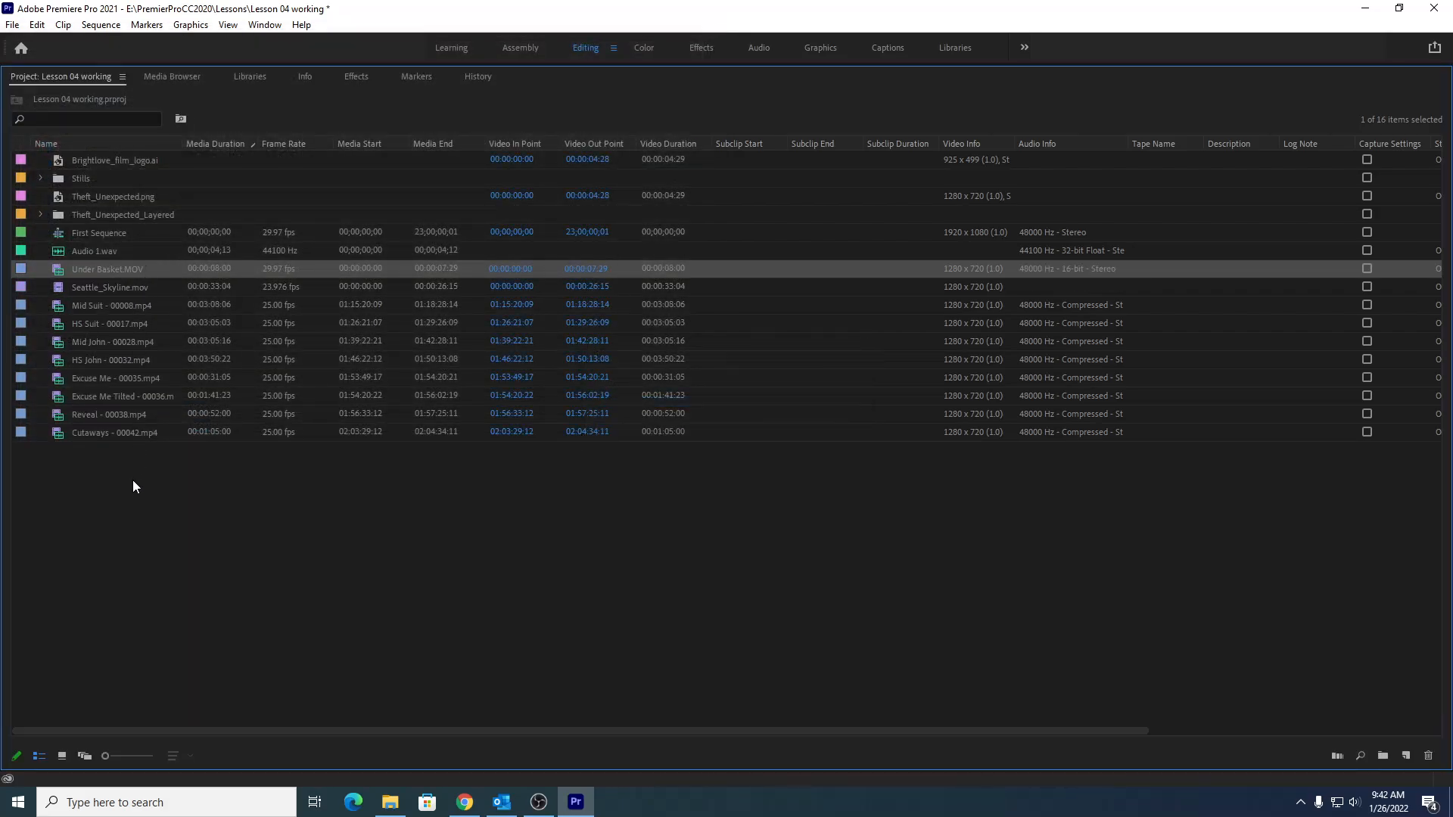
# - Sort the project items by name and create a new bin named Theft Unexpected
pyautogui.click(106, 147)
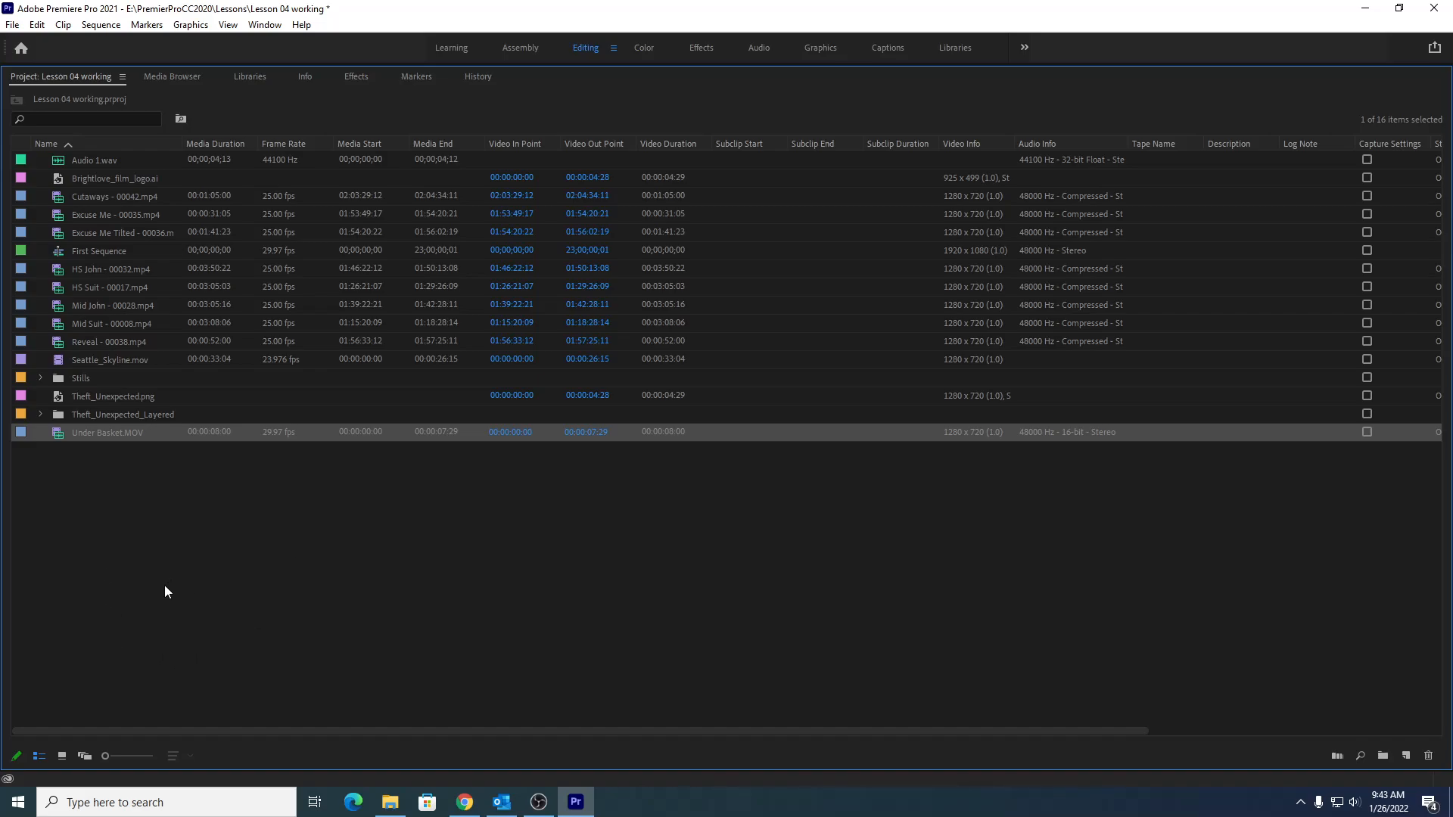
pyautogui.click(1382, 755)
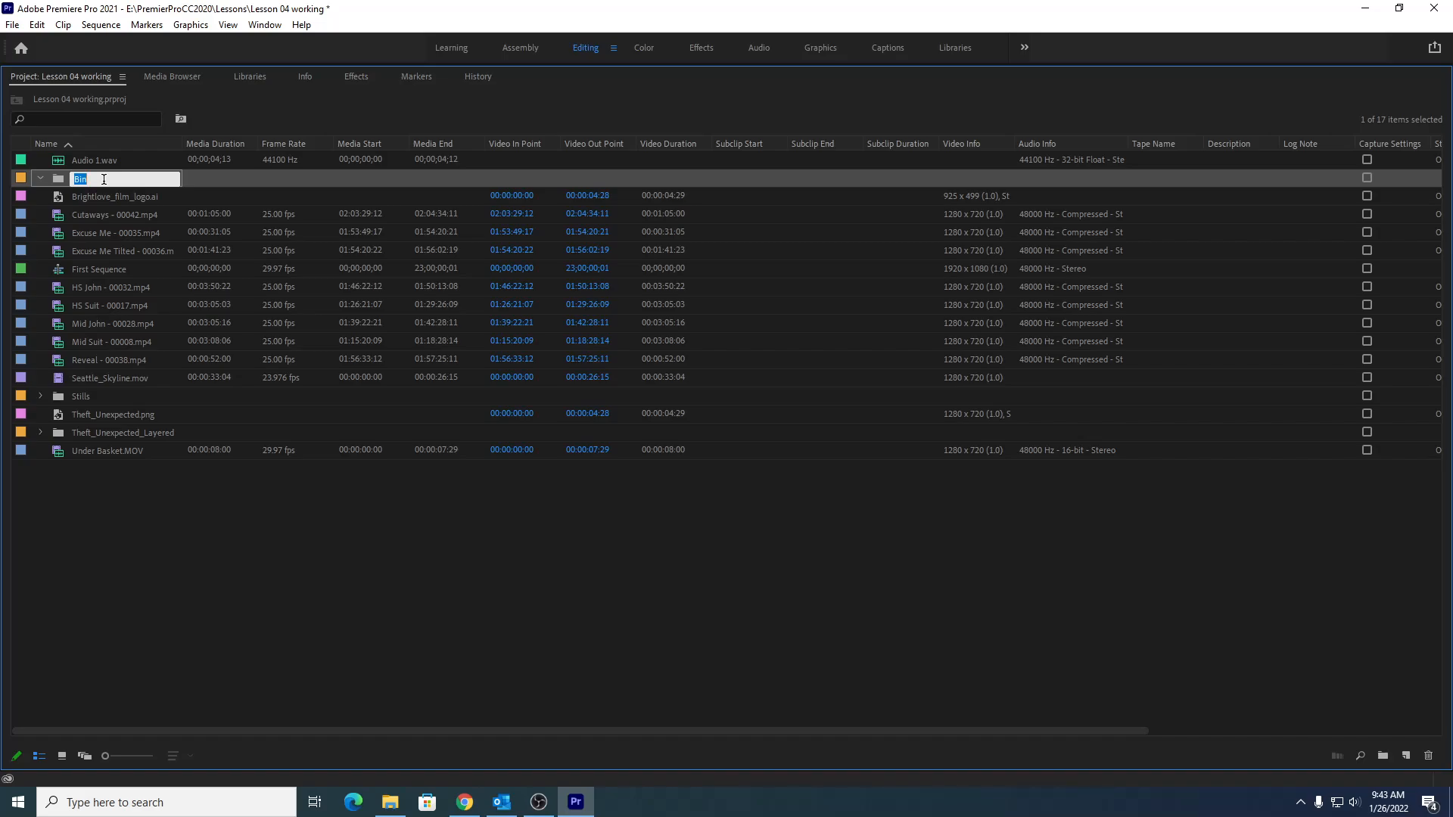
pyautogui.write('Theft Unexpected')
pyautogui.press('Tab')
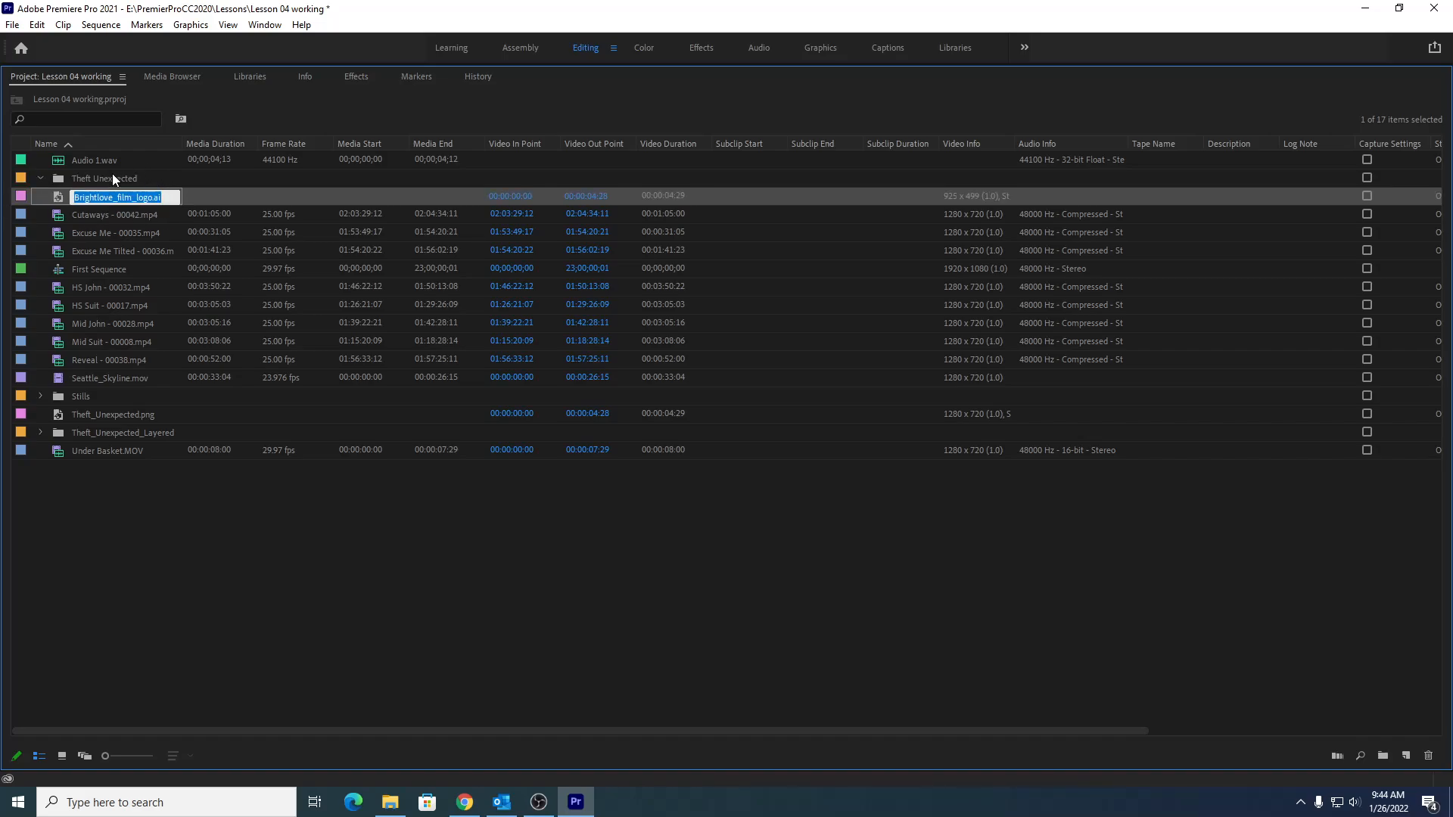
pyautogui.click(123, 499)
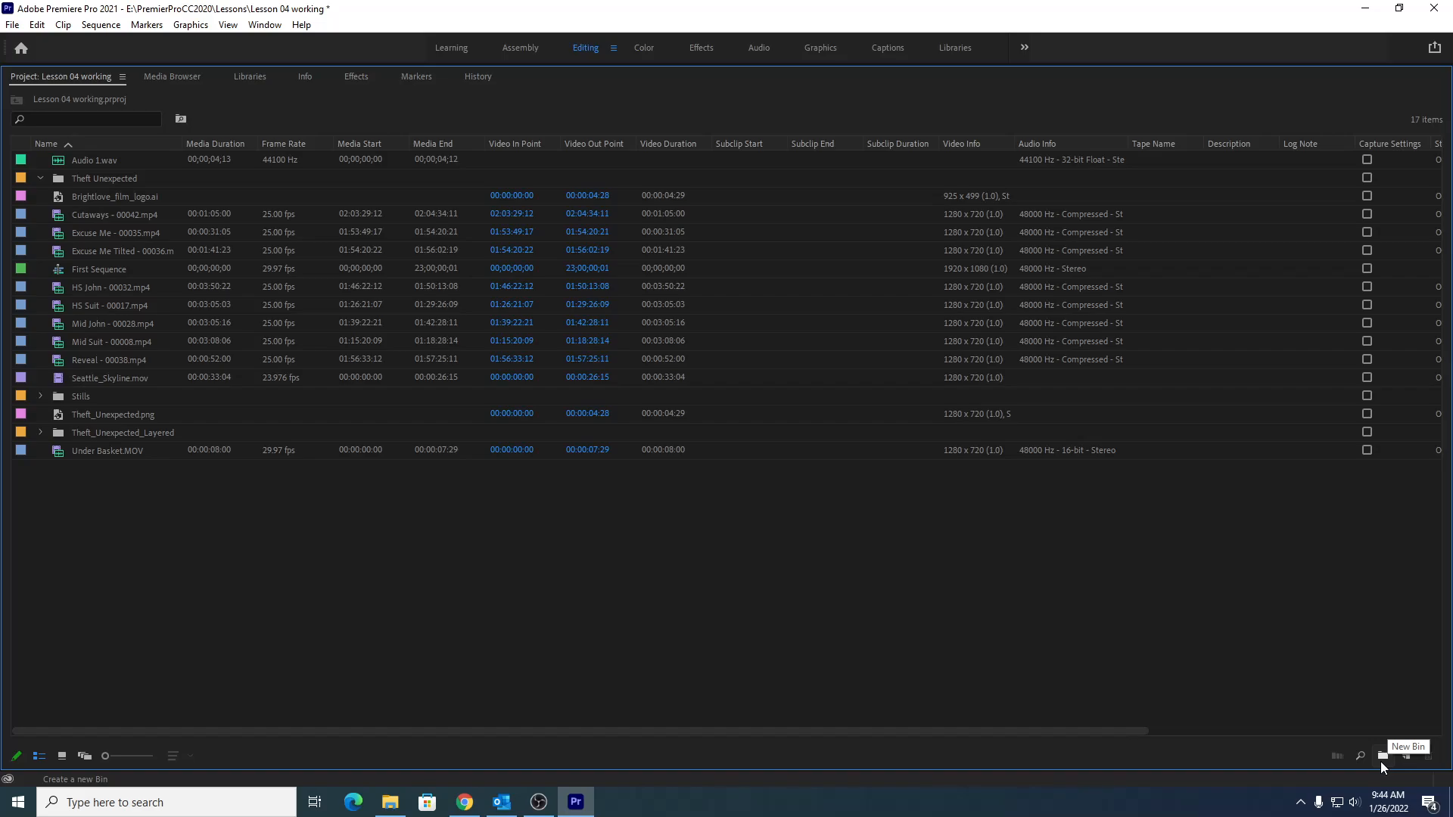
# - Create another new bin and name it Graphics
pyautogui.click(12, 25)
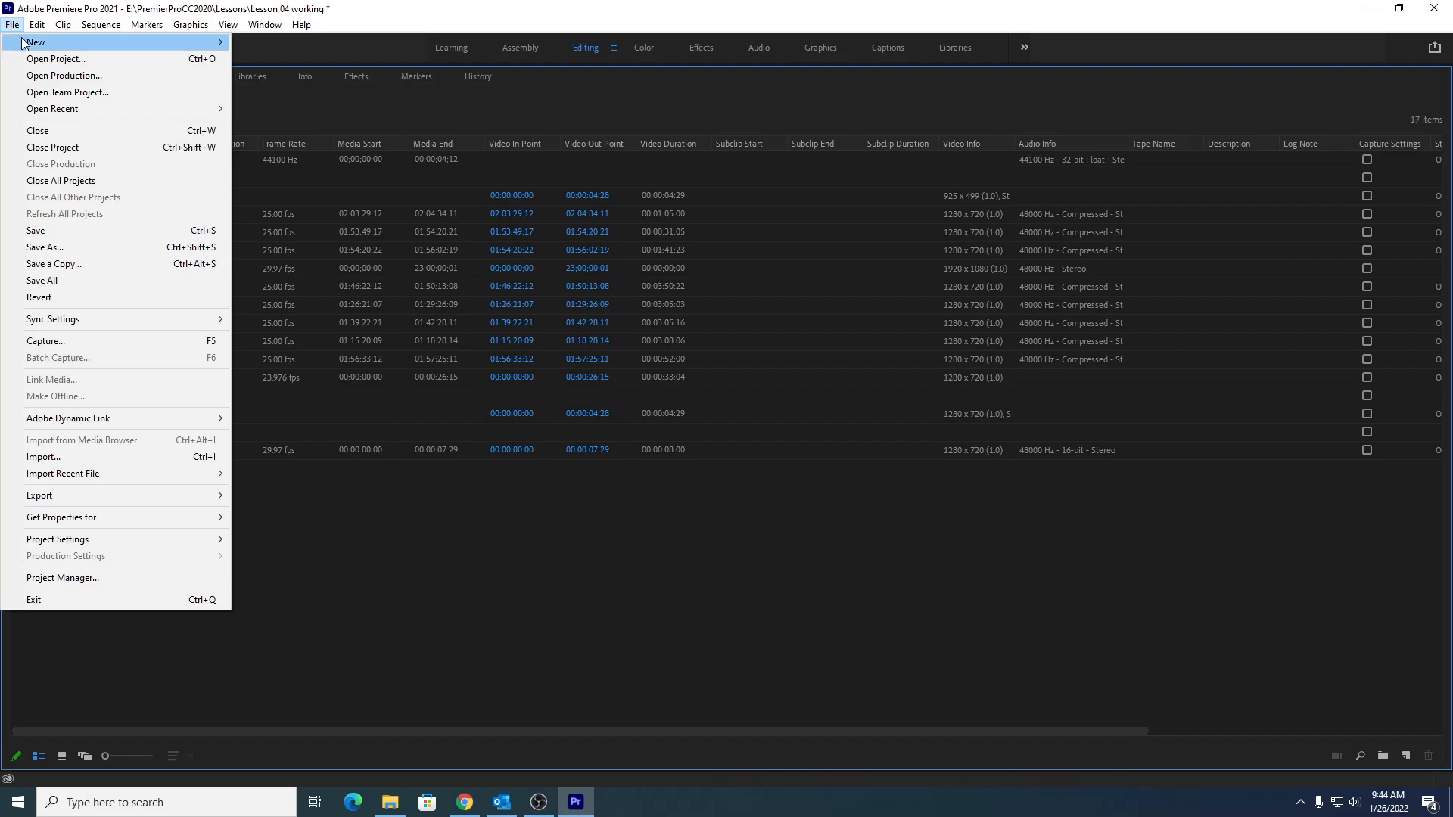
pyautogui.moveTo(45, 42)
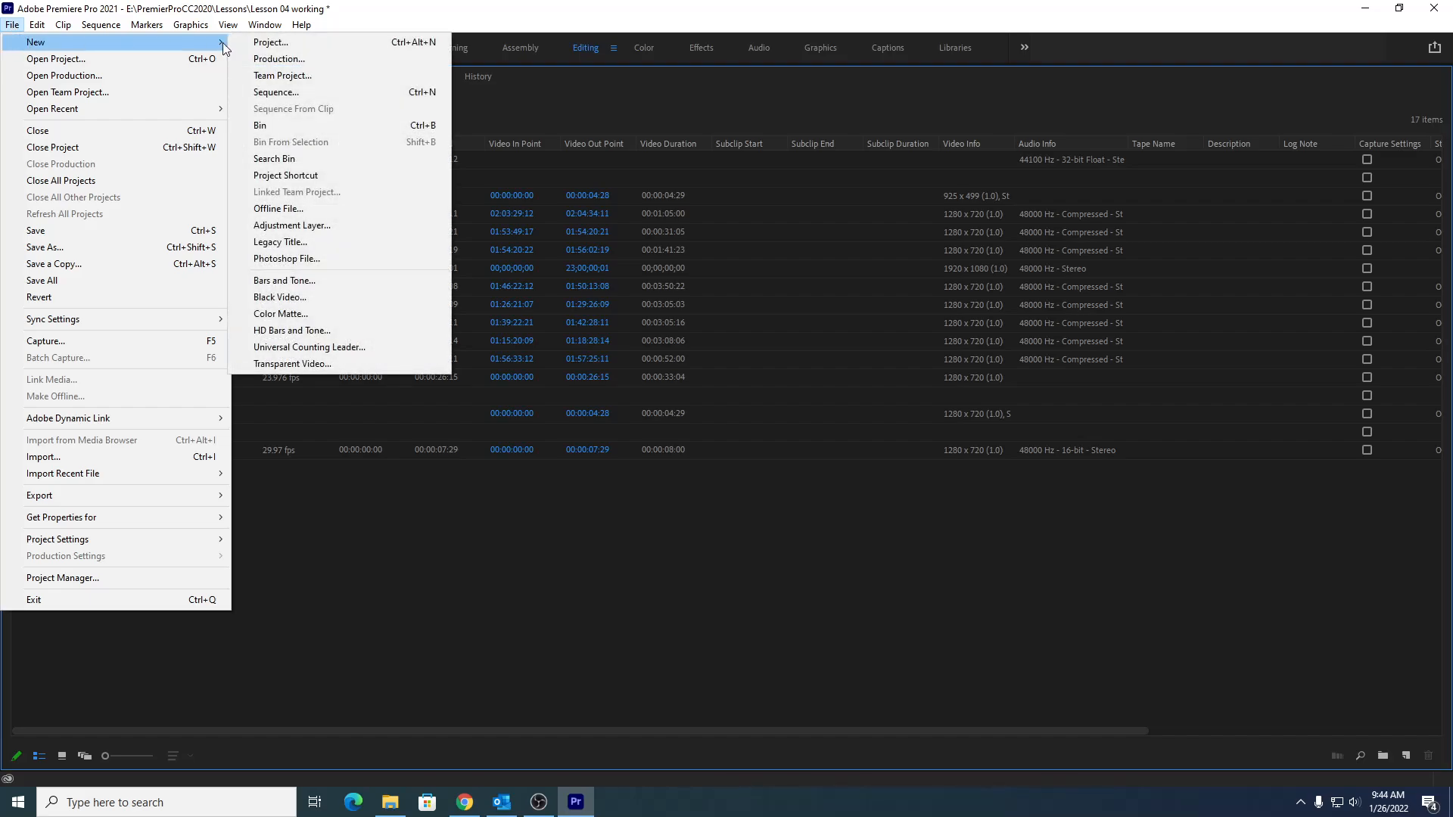
pyautogui.click(283, 126)
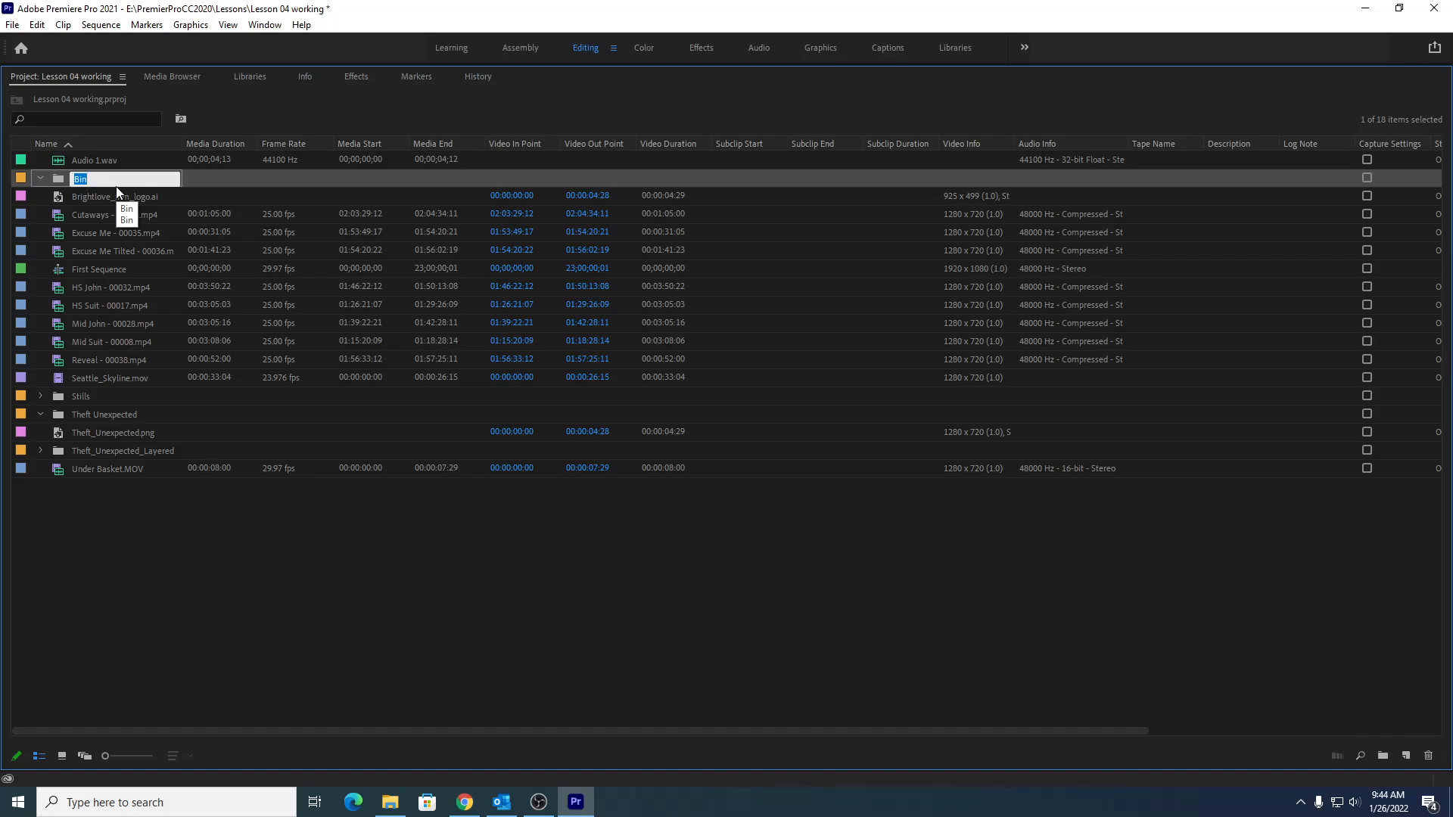
pyautogui.write('Grah')
pyautogui.press('BackSpace')
pyautogui.write('phics')
pyautogui.click(111, 547)
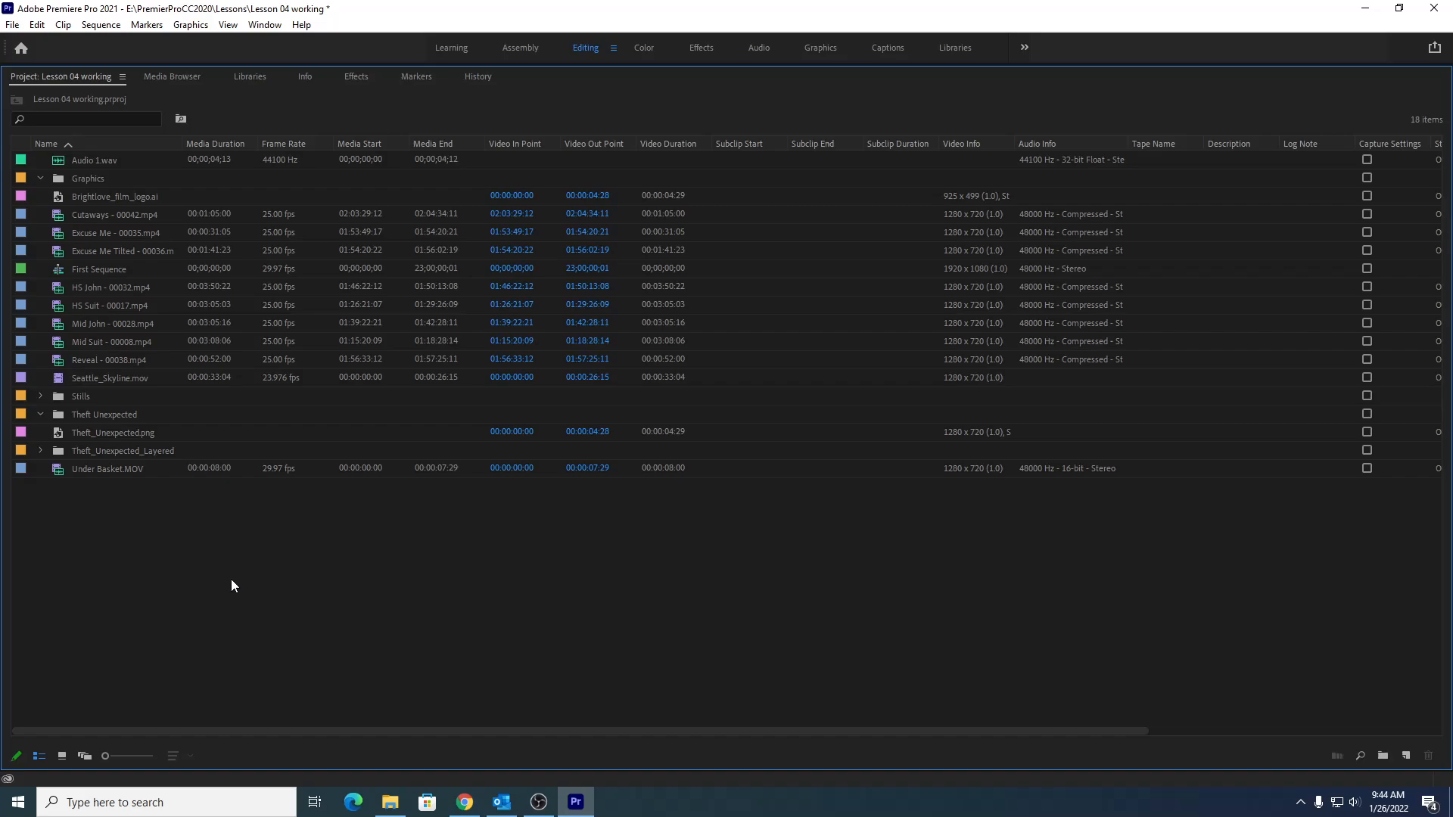
# - Create a new bin from the project panel's context menu and name it Illustrator Files
pyautogui.rightClick(229, 558)
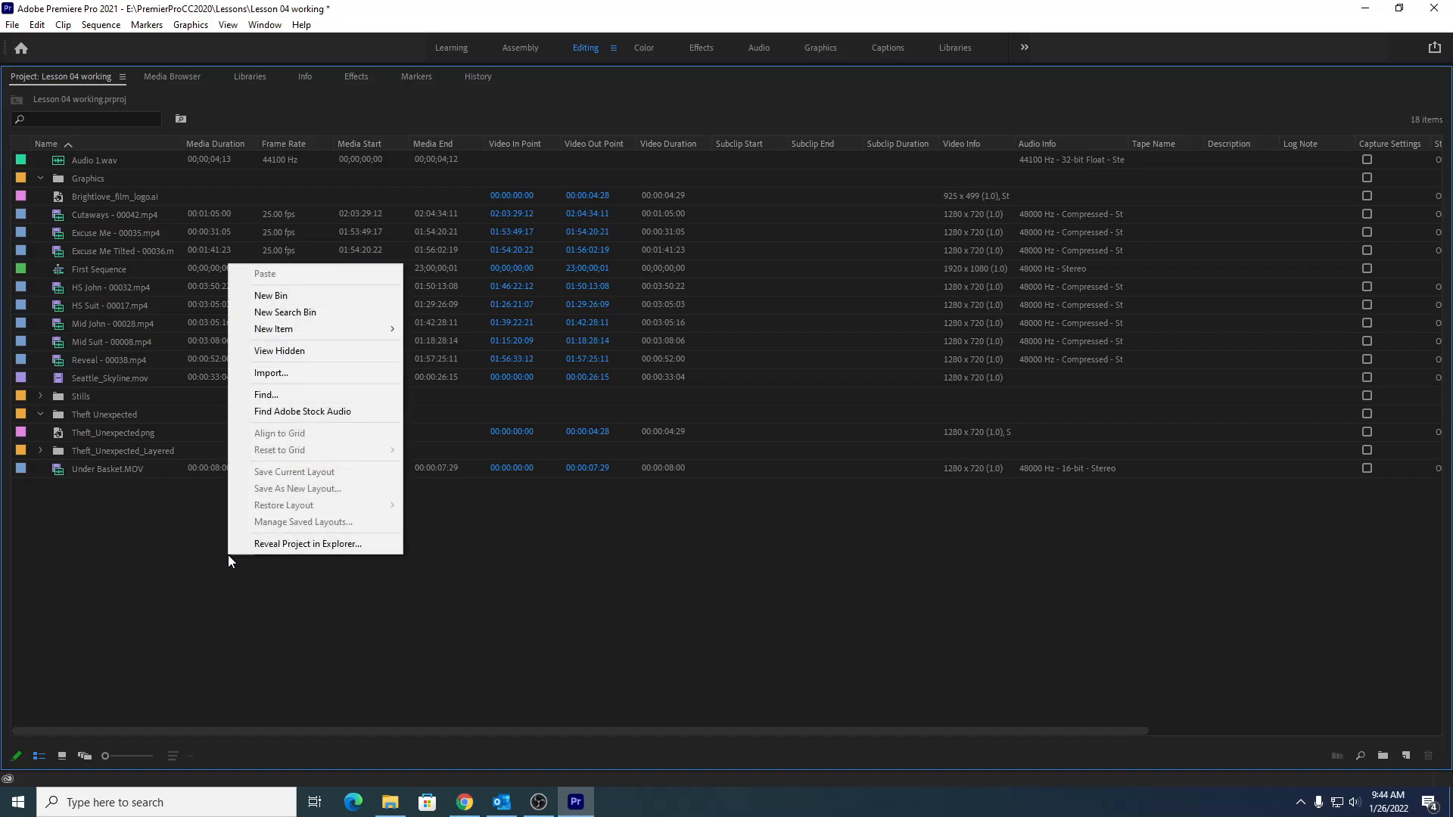
pyautogui.click(271, 296)
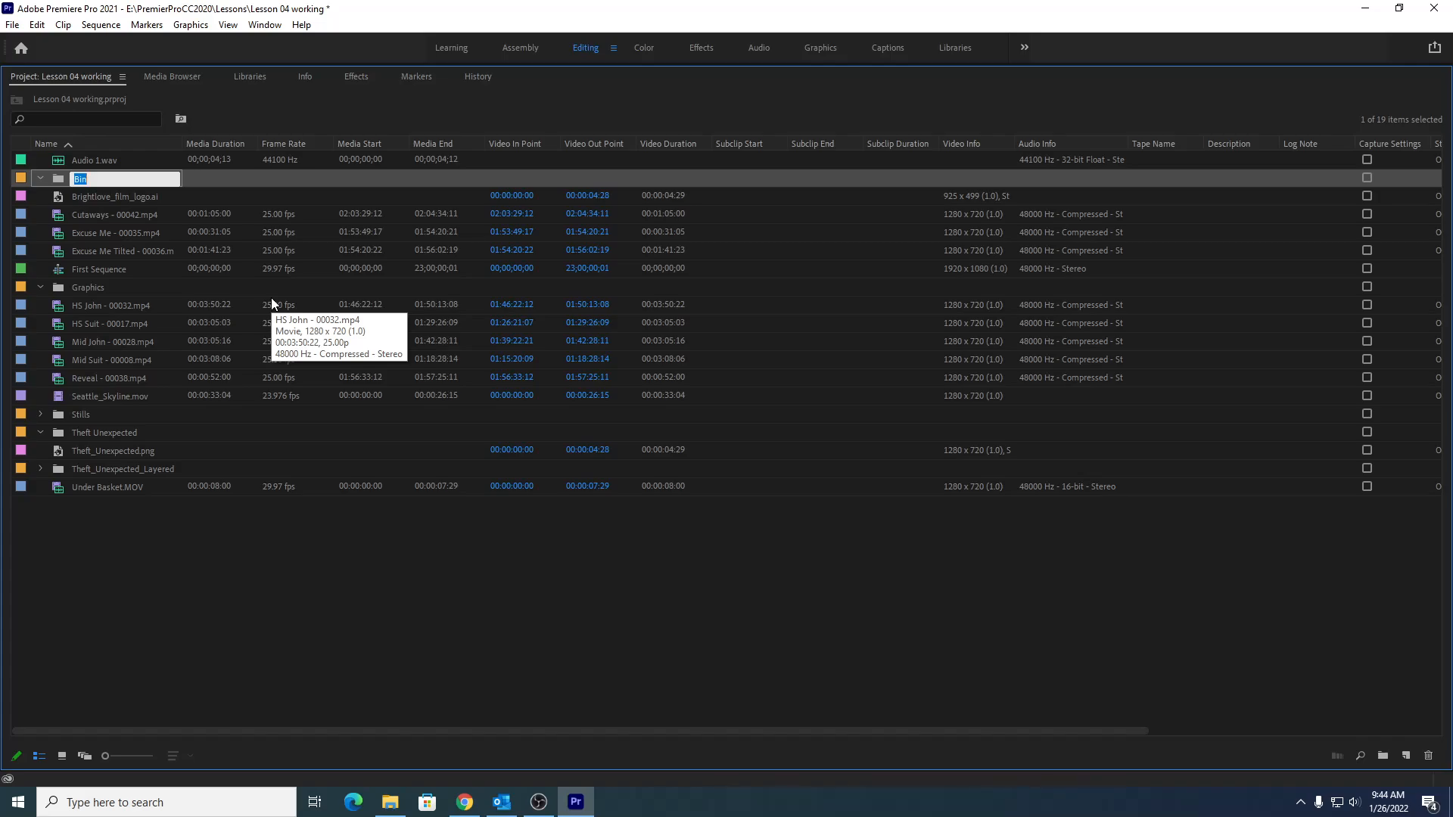
pyautogui.press('BackSpace')
pyautogui.write('Illustrator Files')
pyautogui.click(158, 538)
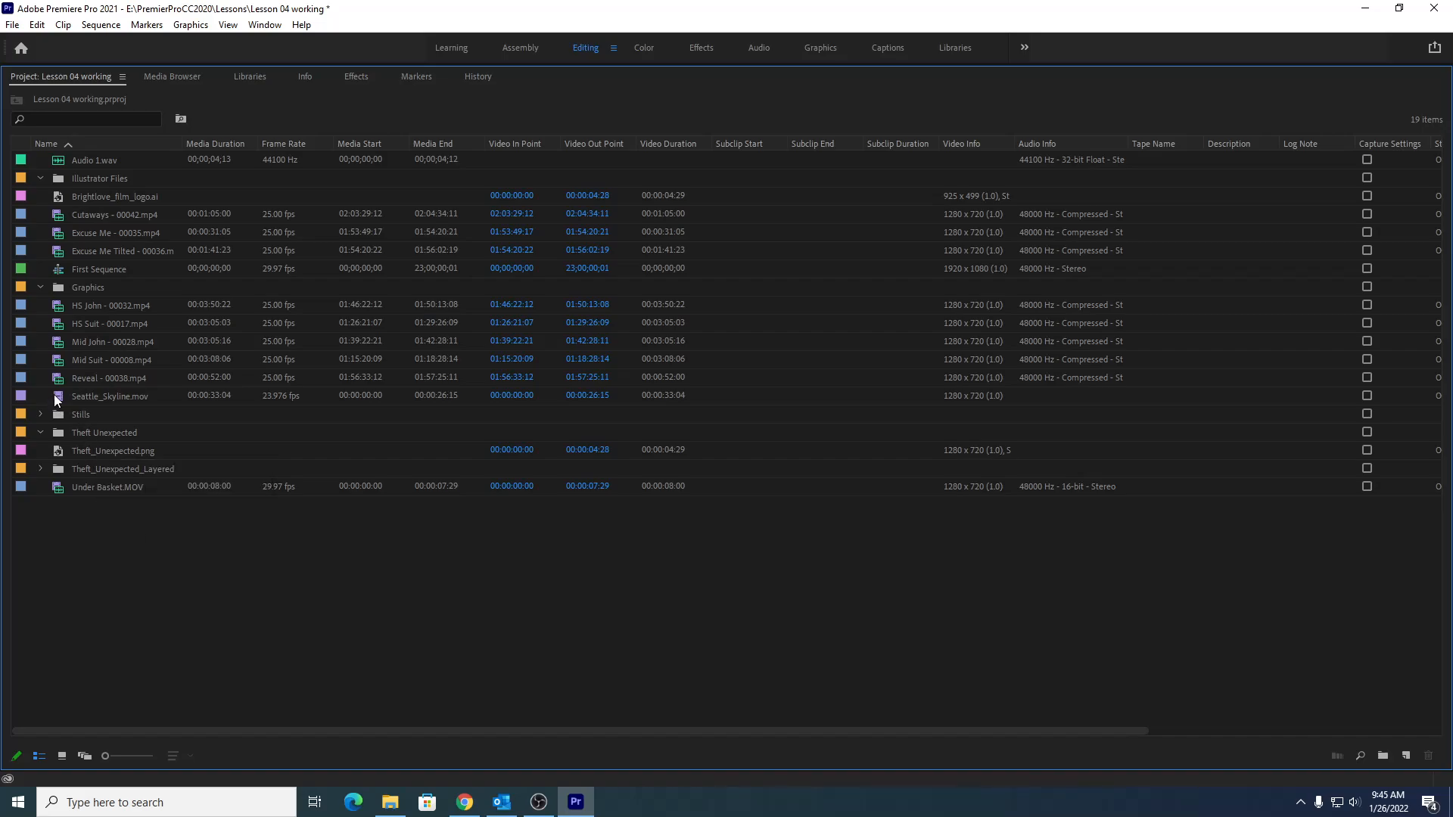
# - Create a bin from Seattle_Skyline.mov and name it City Views
pyautogui.moveTo(58, 396); pyautogui.dragTo(1383, 756)
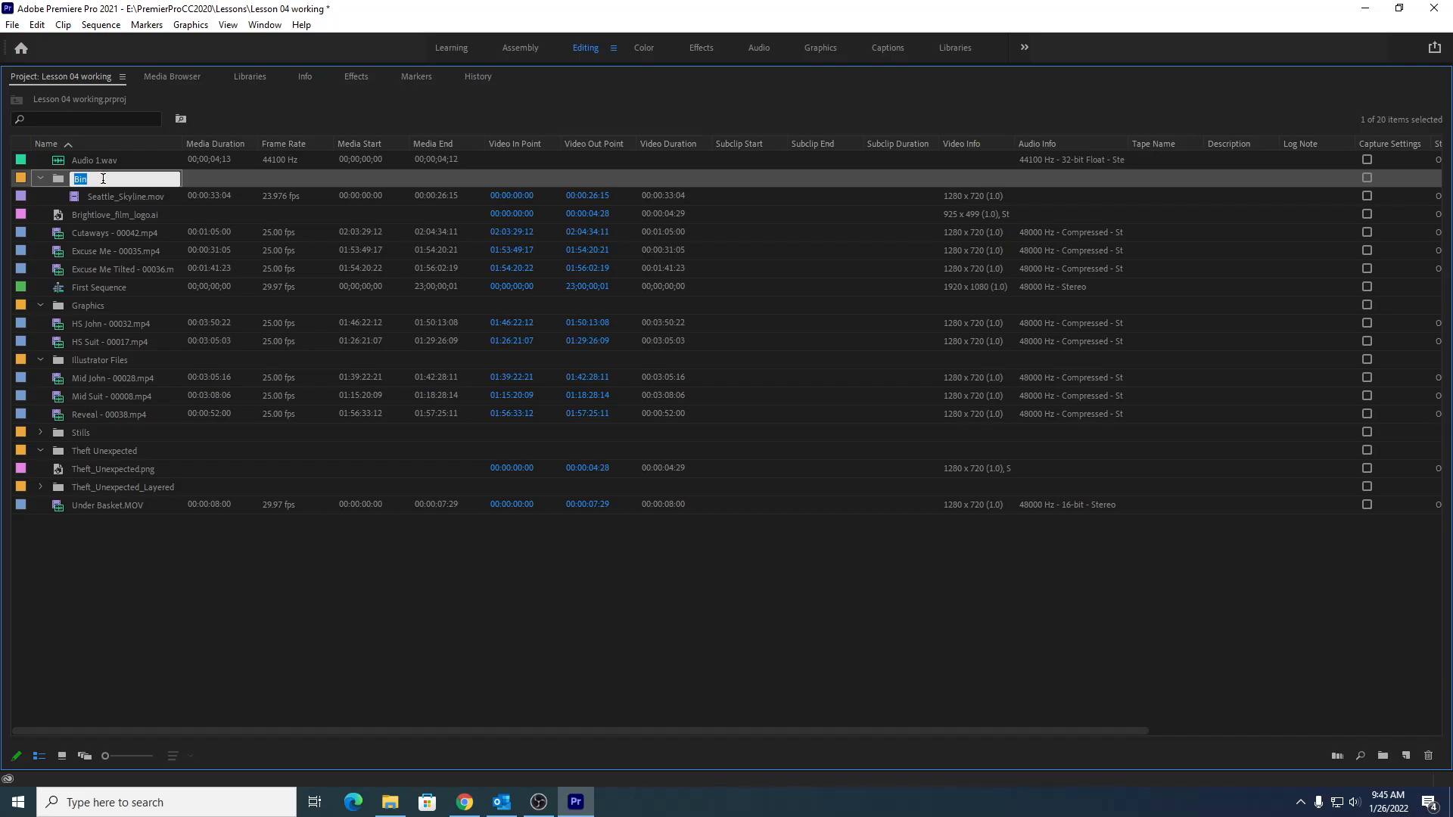
pyautogui.write('ty Views')
pyautogui.click(127, 612)
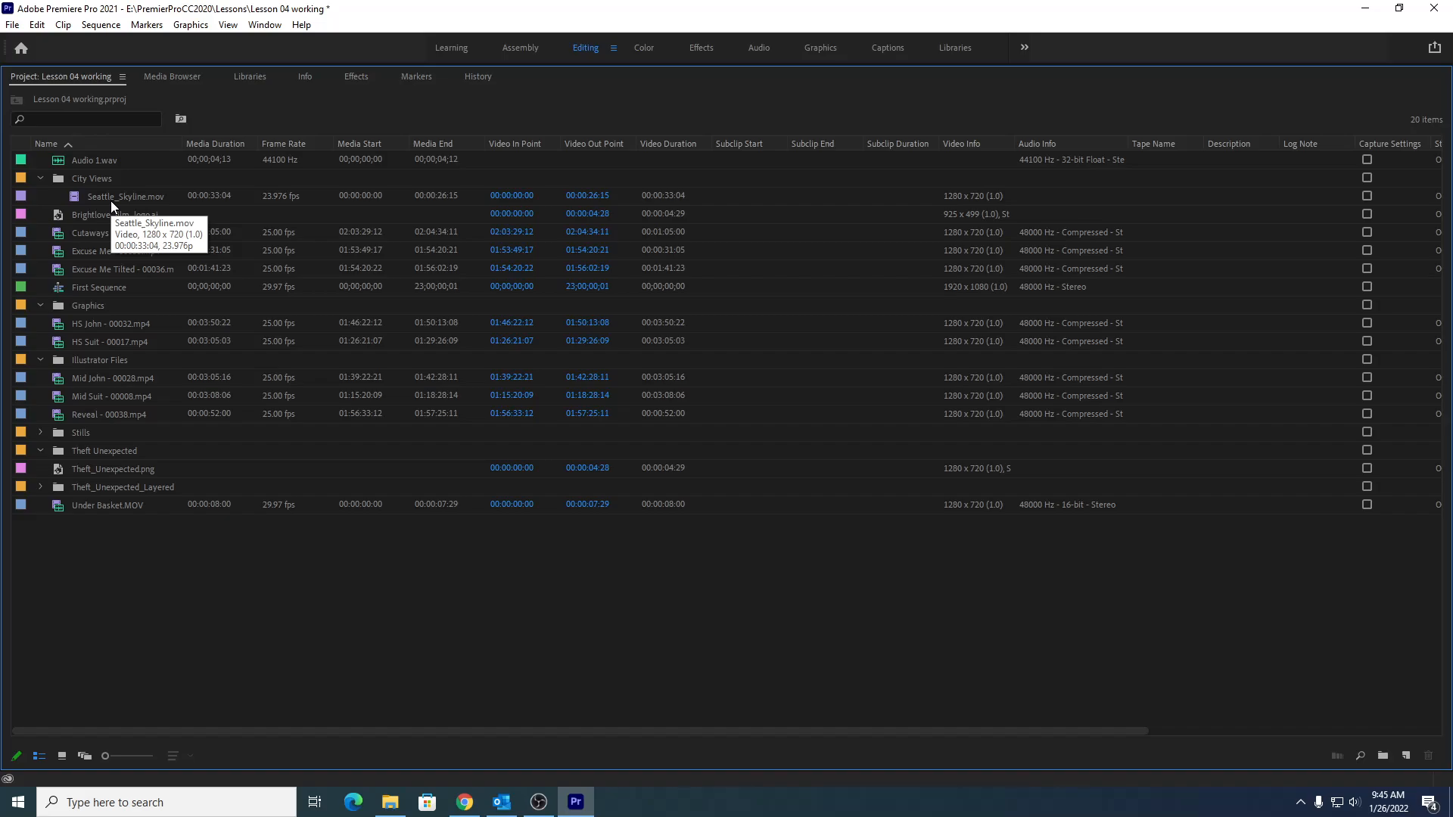
pyautogui.click(39, 179)
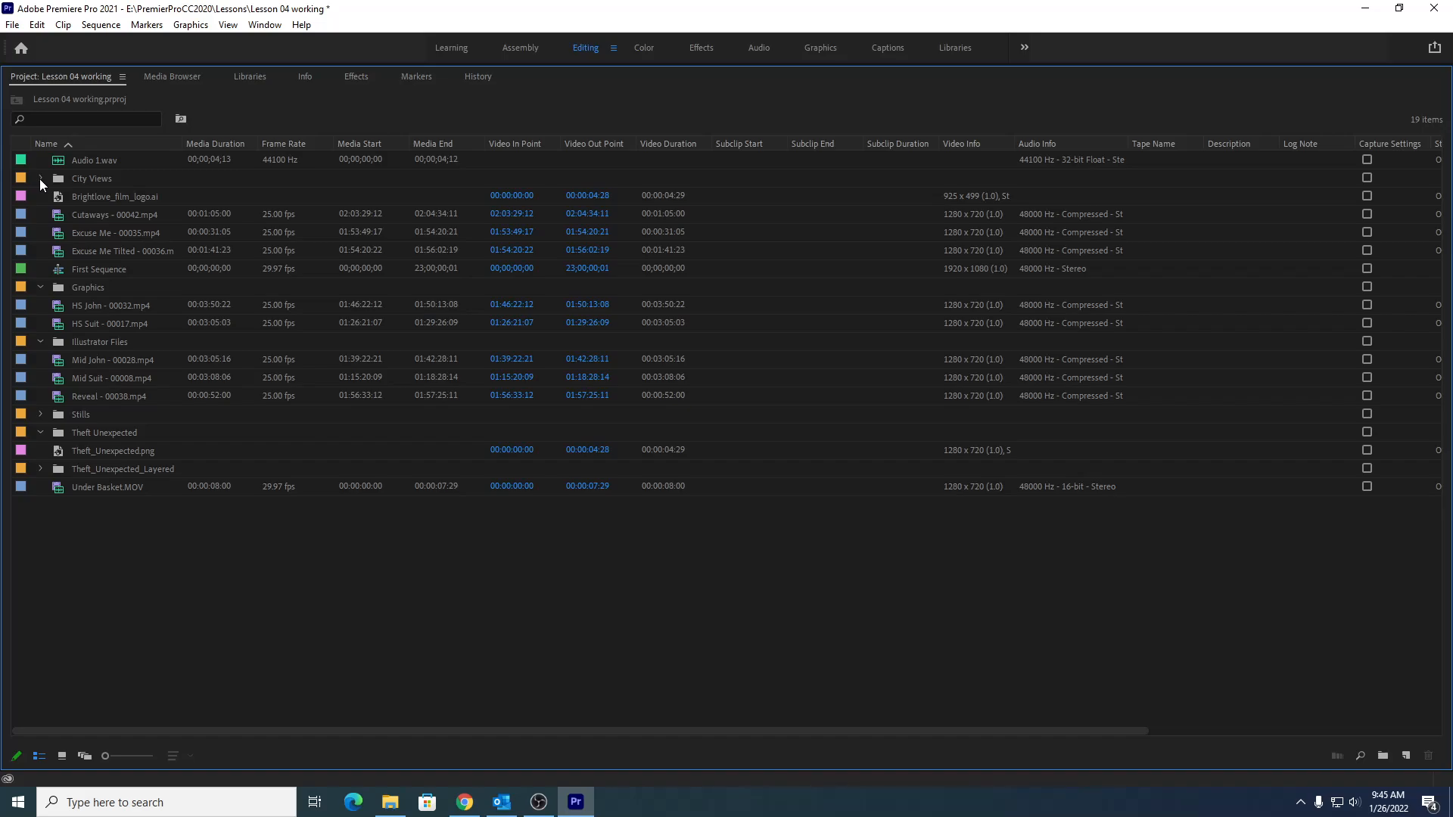
pyautogui.click(40, 179)
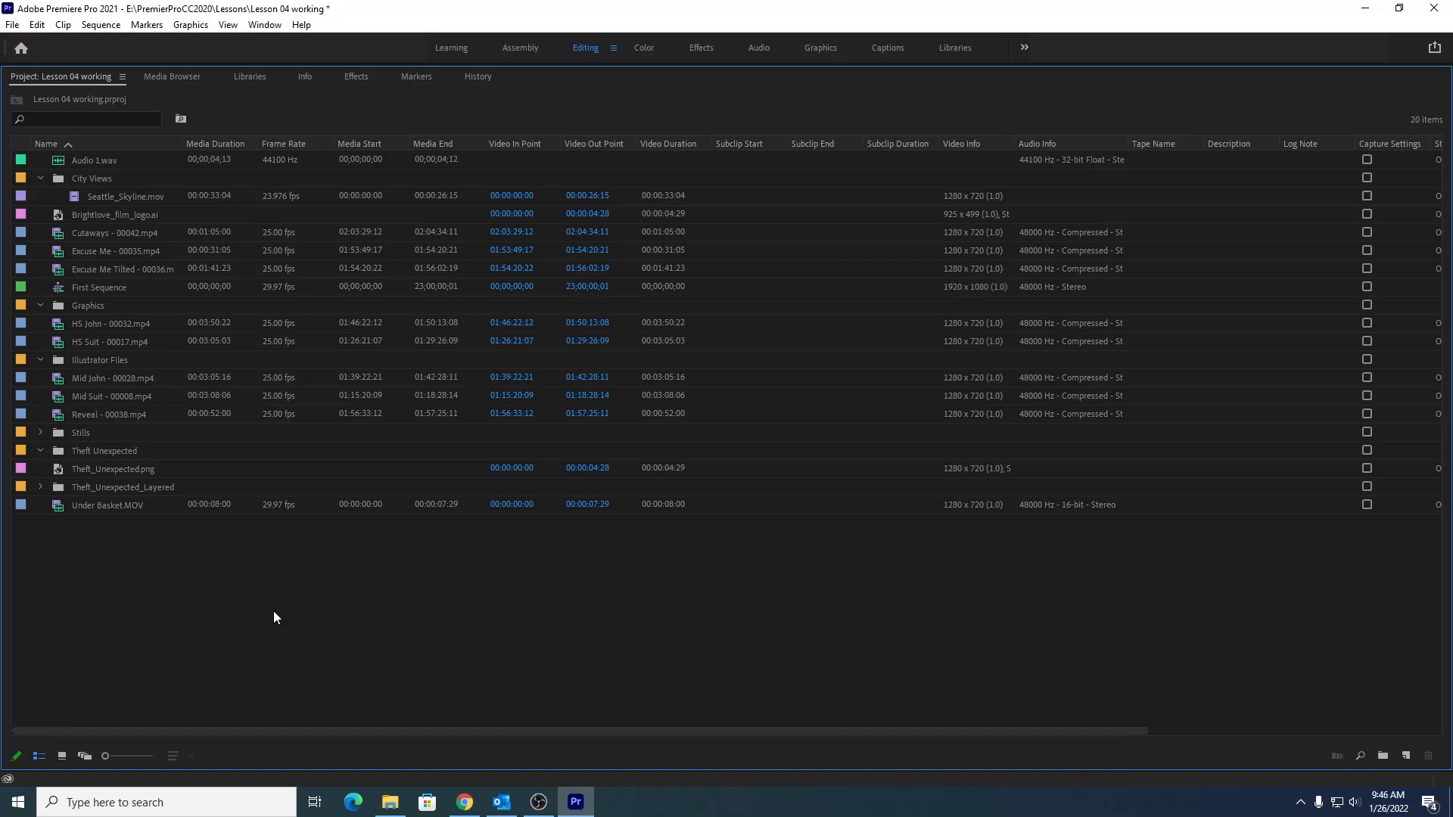
# - Create a new bin named Sequences
pyautogui.hotkey('ctrl', 'b')
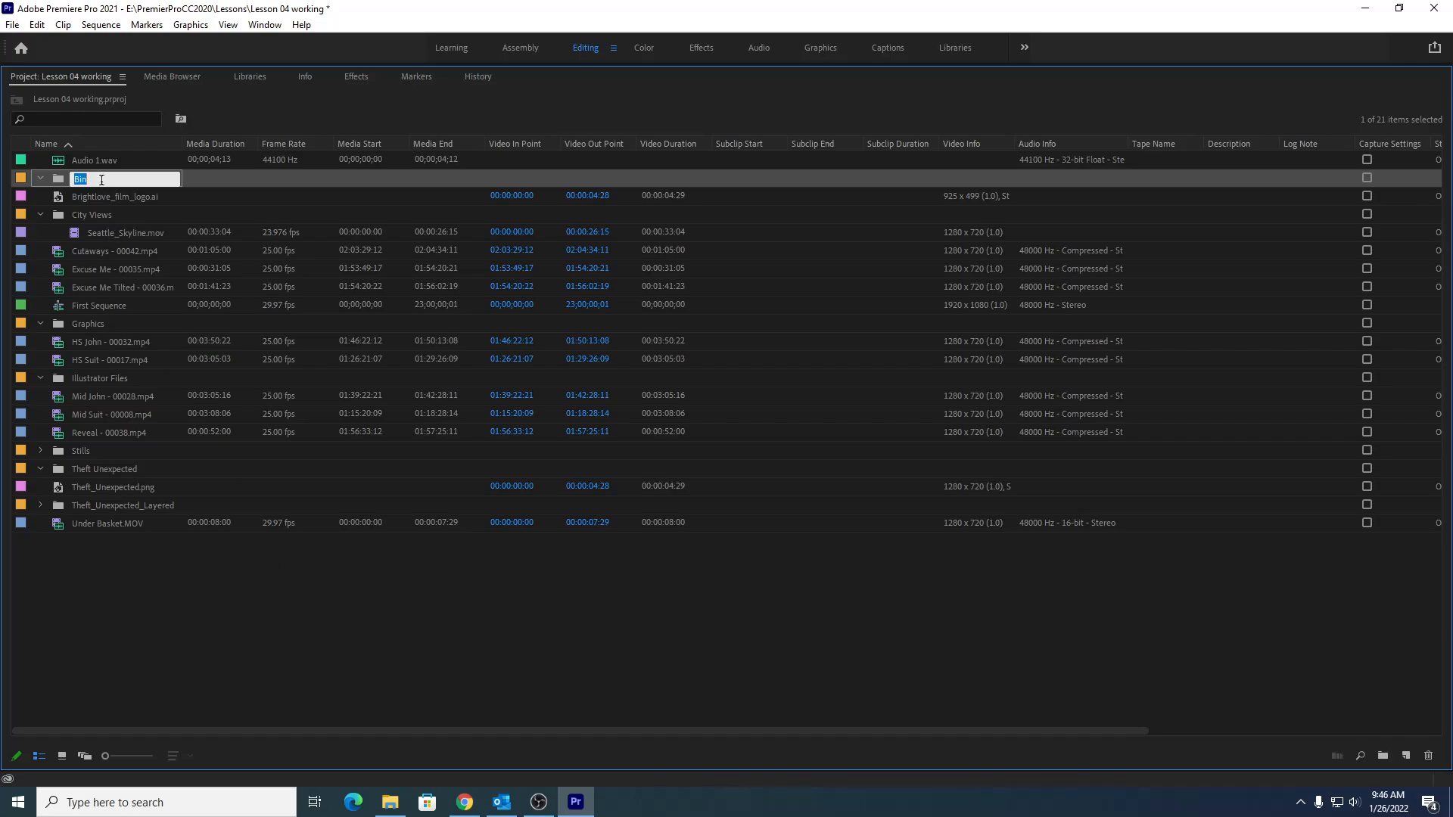
pyautogui.write('Sequences')
pyautogui.click(120, 632)
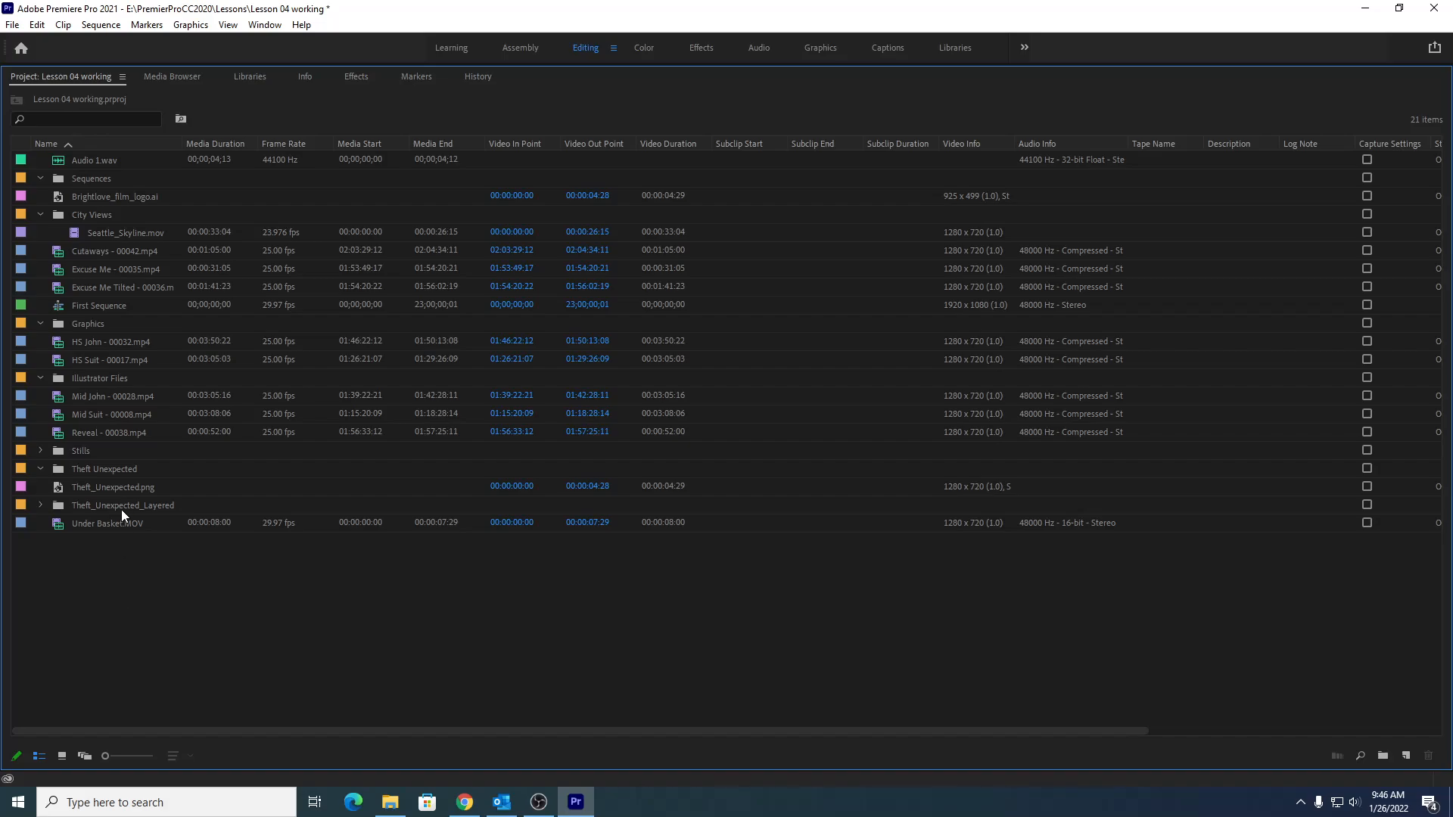
# - Move Brightlove_film_logo.ai into the Illustrator Files bin
pyautogui.click(85, 196)
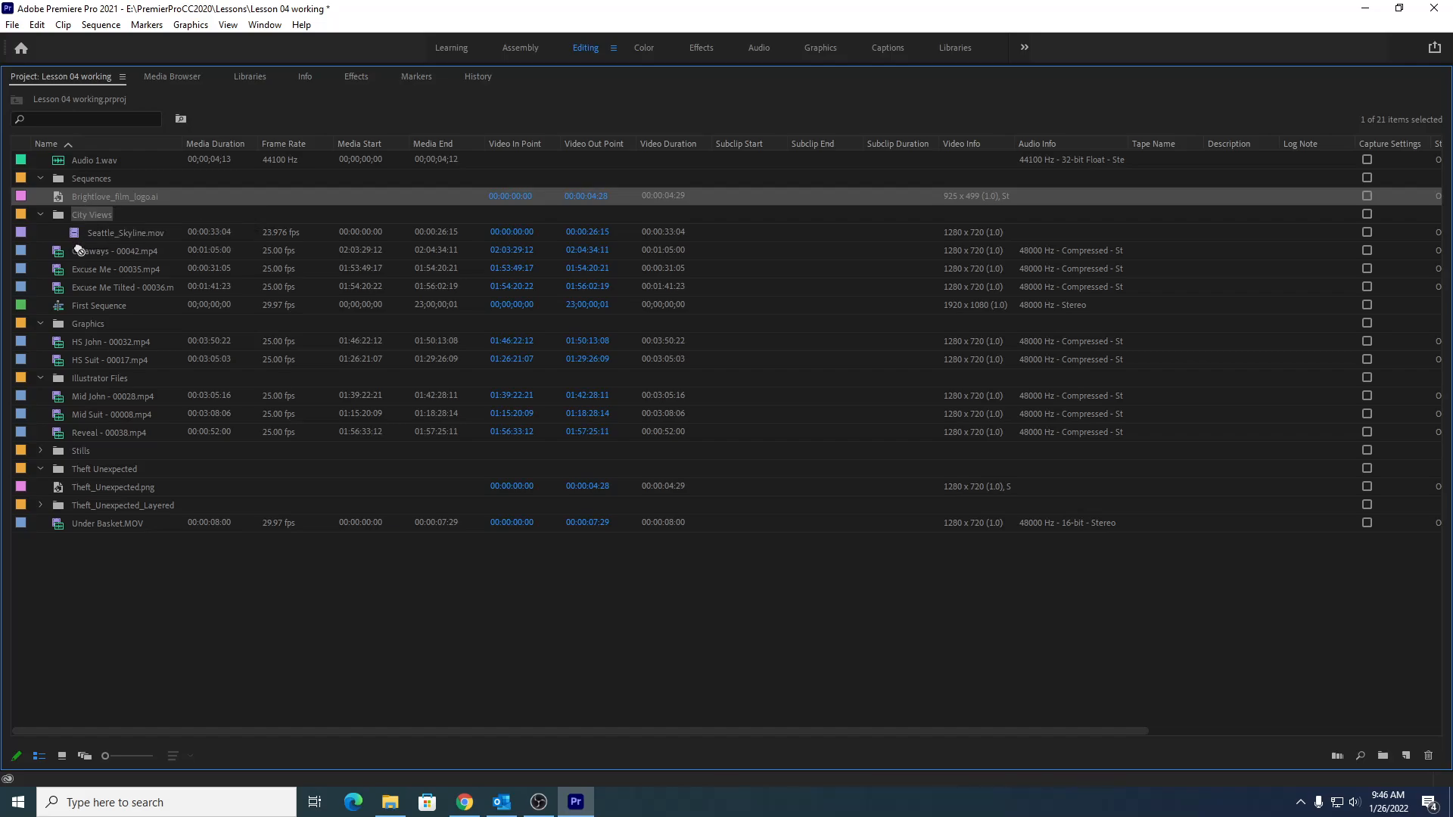
pyautogui.moveTo(89, 291); pyautogui.dragTo(87, 381)
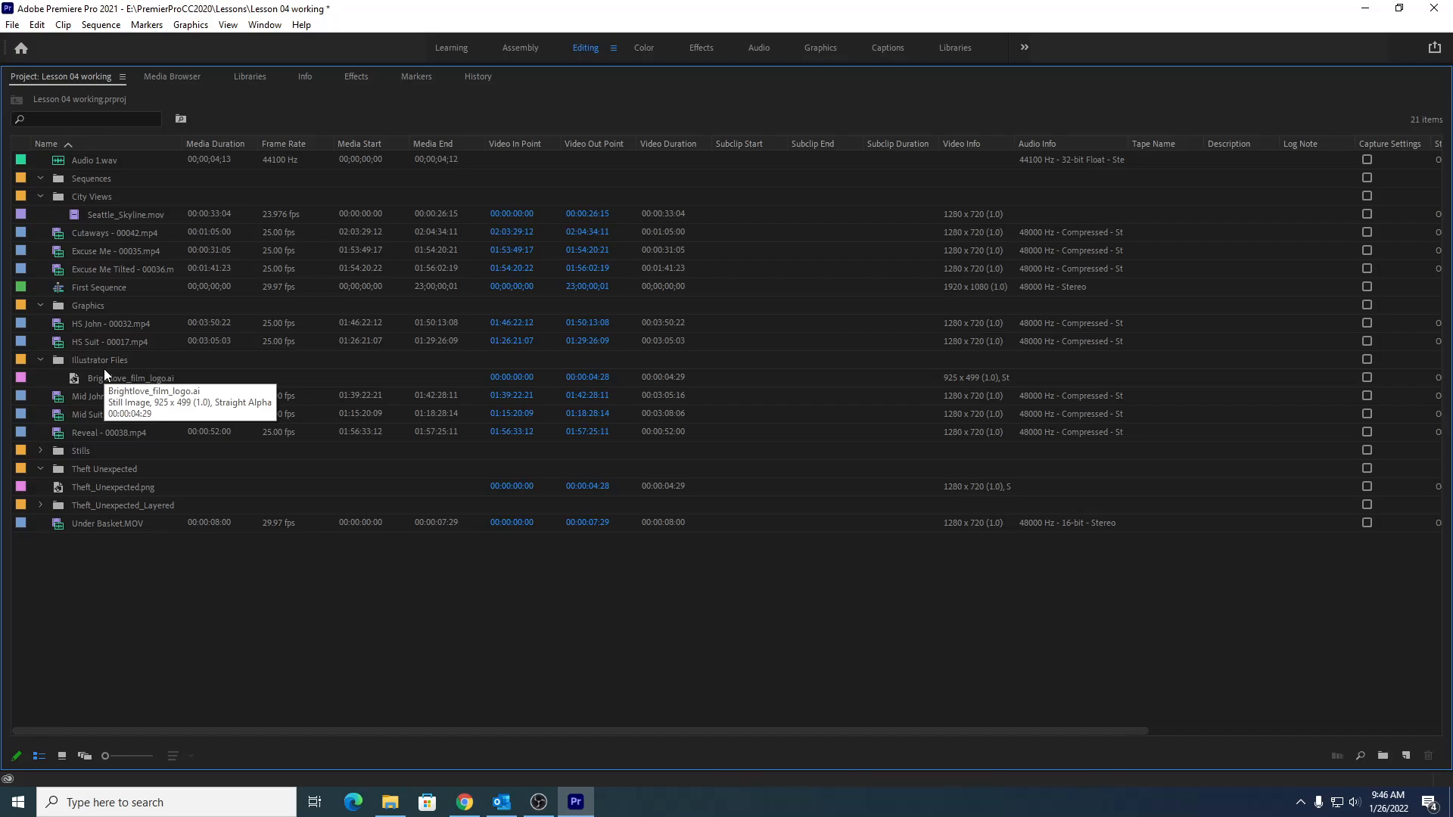
# - Move Theft_Unexpected.png into the Graphics bin and Under Basket.MOV into the City Views bin
pyautogui.click(92, 486)
pyautogui.moveTo(99, 446); pyautogui.dragTo(98, 307)
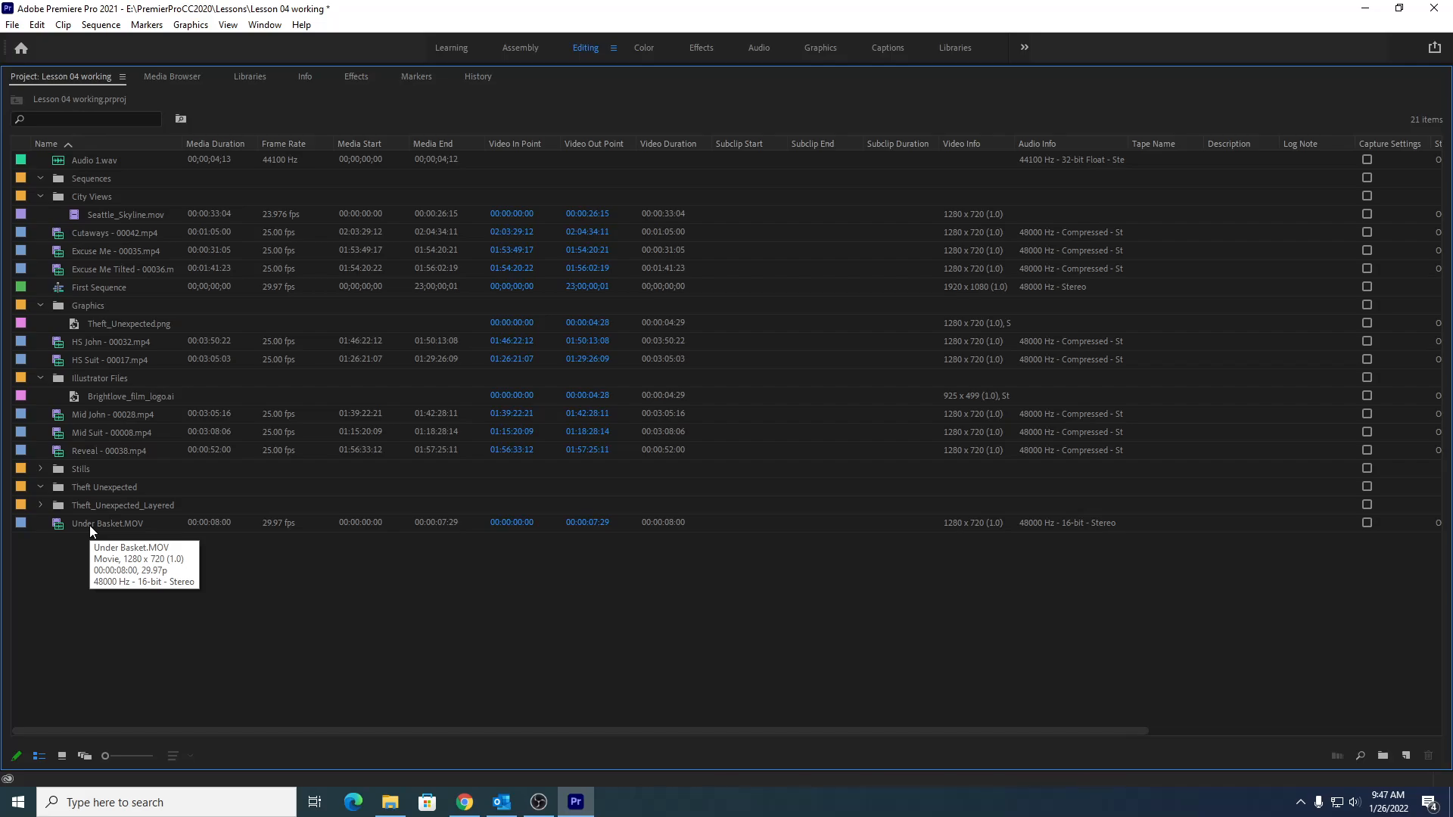
pyautogui.moveTo(89, 525); pyautogui.dragTo(95, 195)
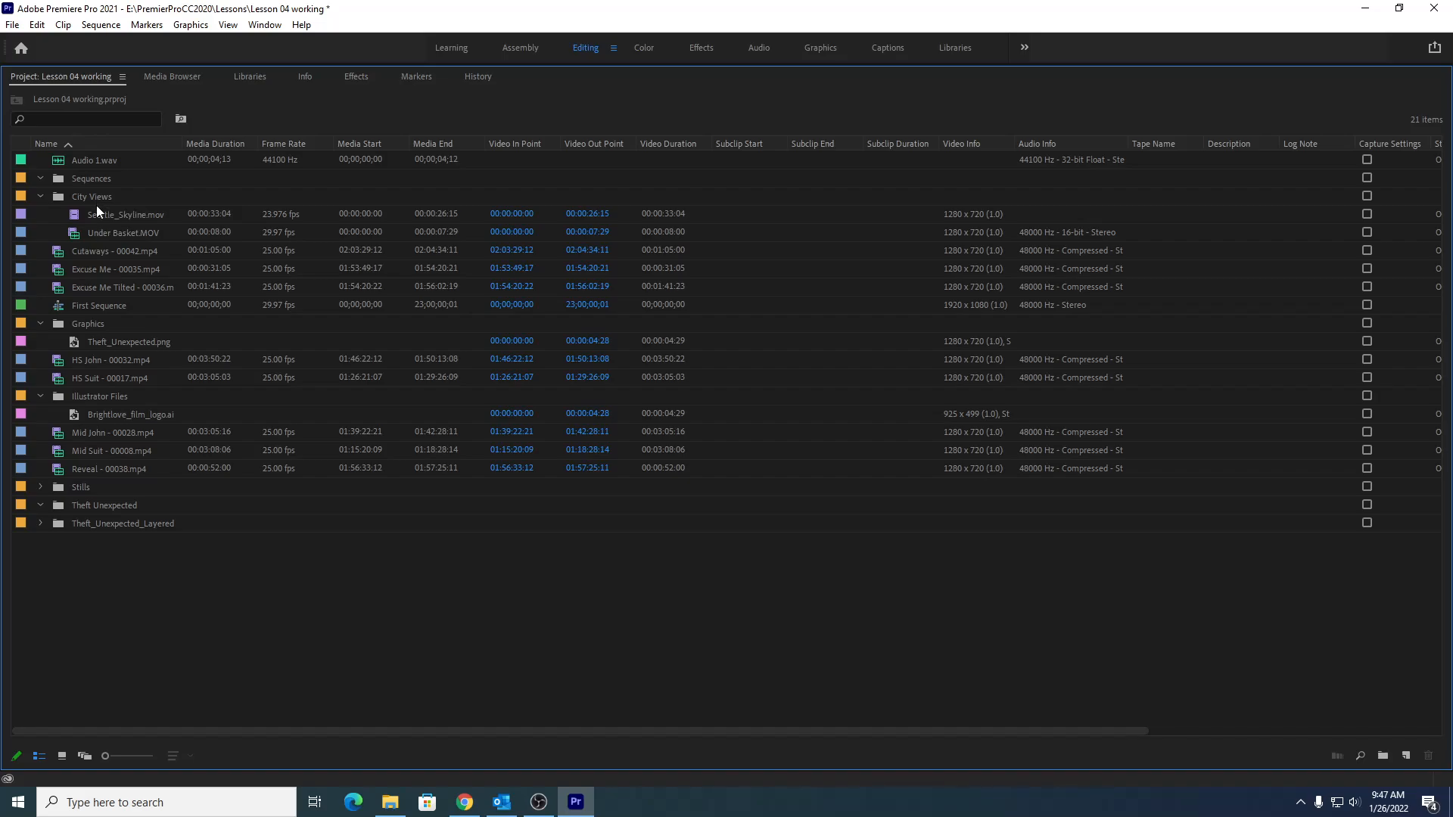
# - Move First Sequence into the Sequences bin
pyautogui.click(88, 304)
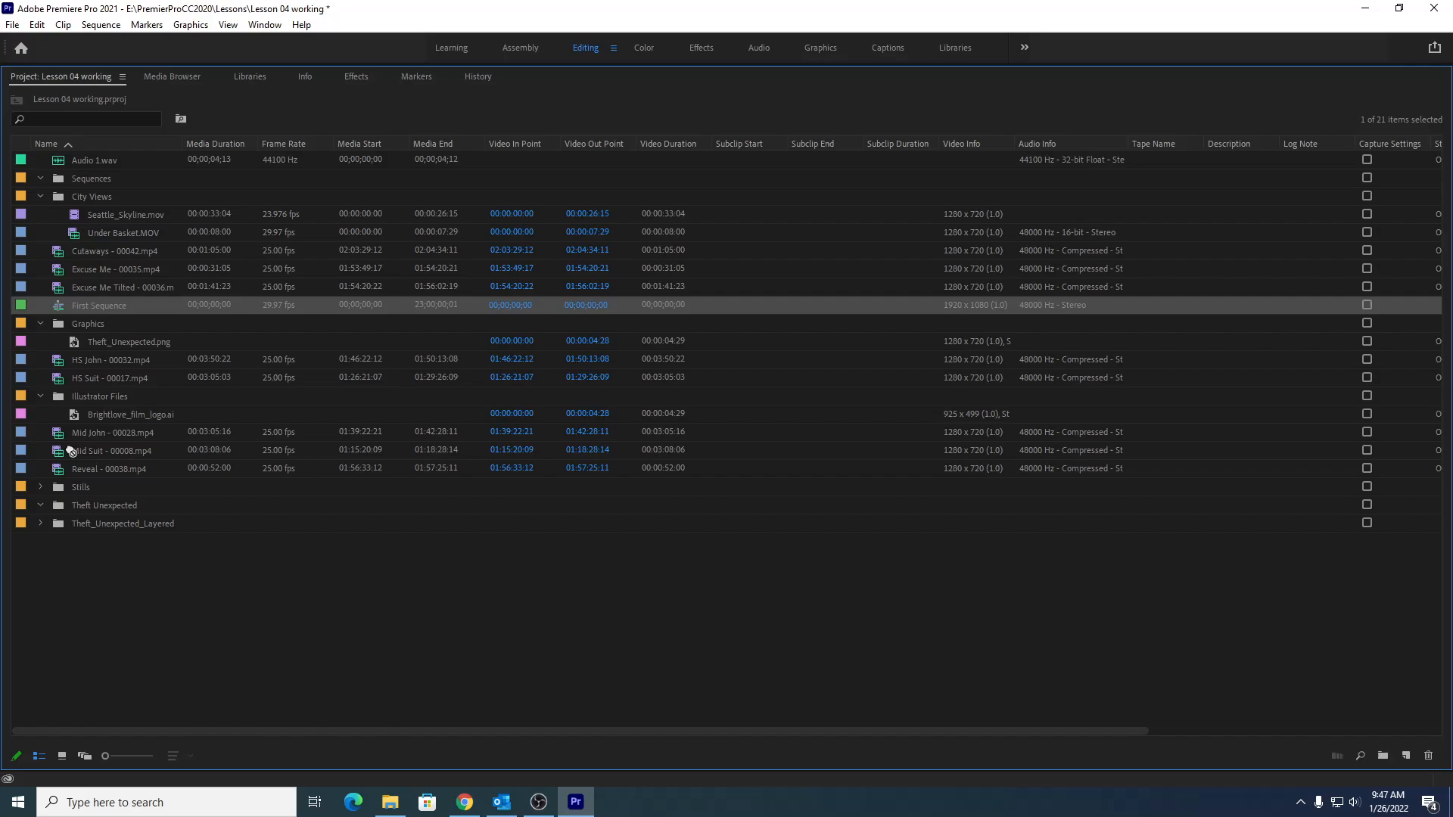
pyautogui.moveTo(91, 305); pyautogui.dragTo(105, 180)
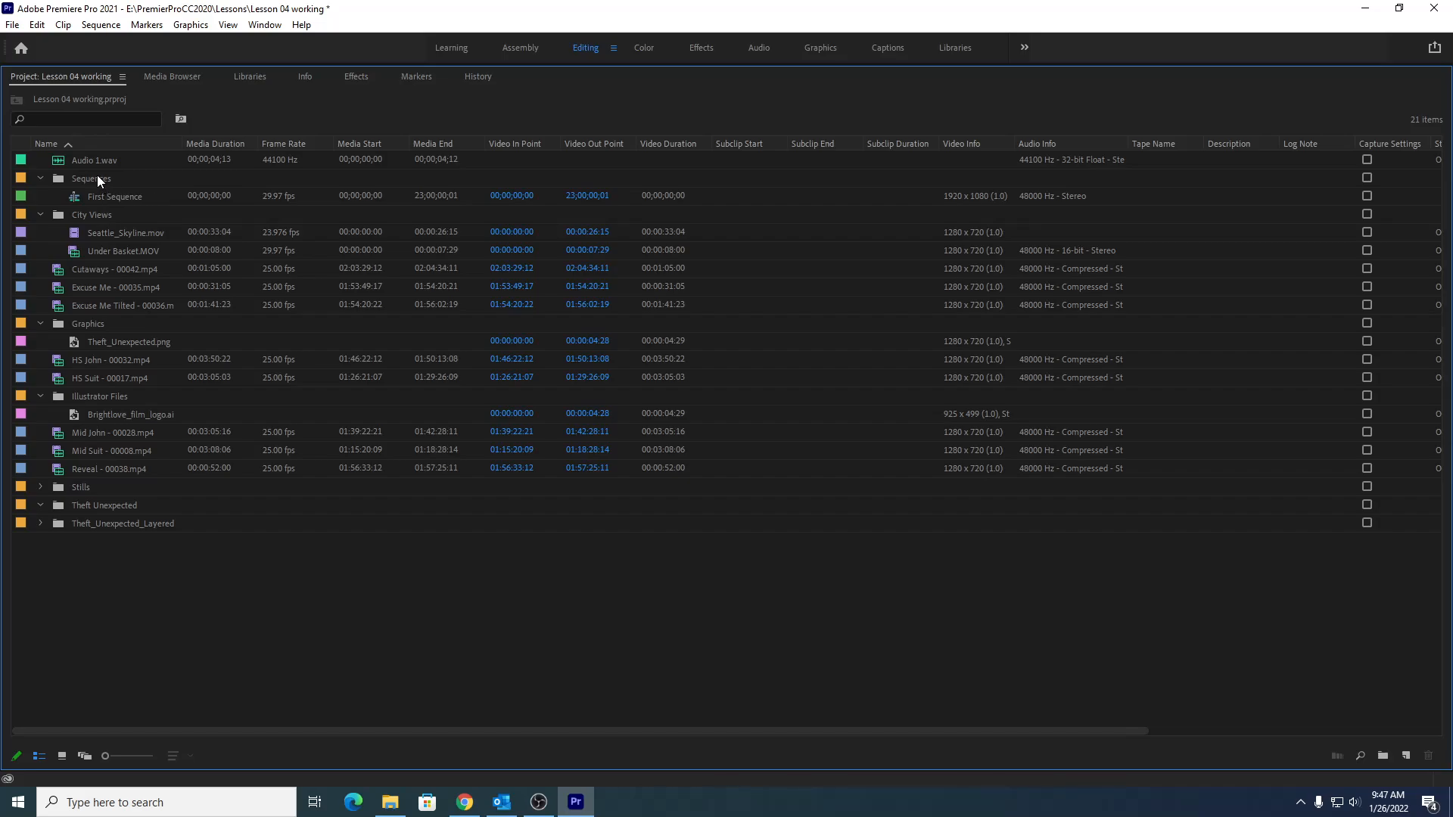
# - Sort the project items by name in descending order and collapse the Sequences, Illustrator Files, Graphics and City Views bins
pyautogui.click(102, 145)
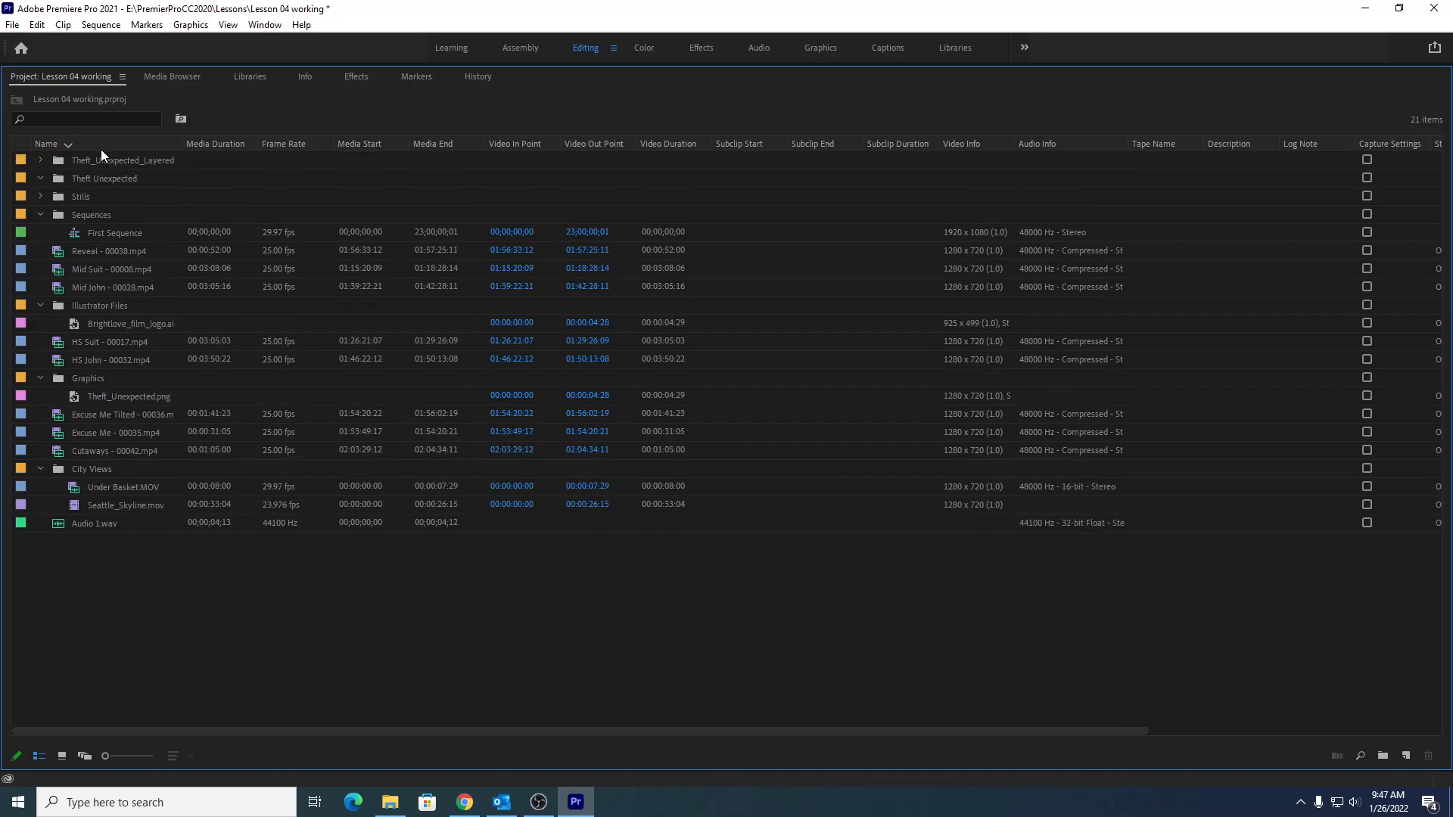
pyautogui.click(41, 215)
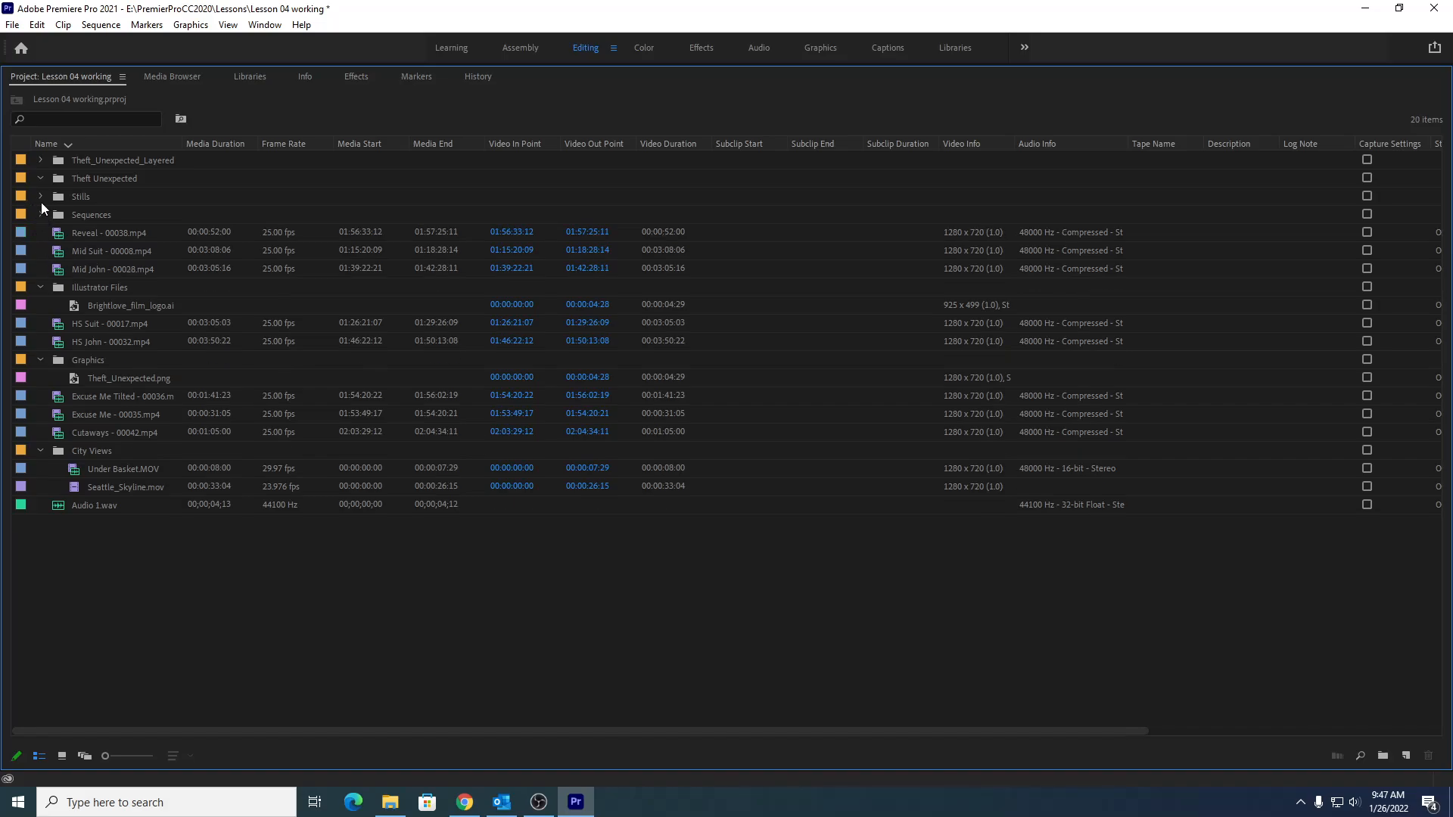
pyautogui.click(42, 287)
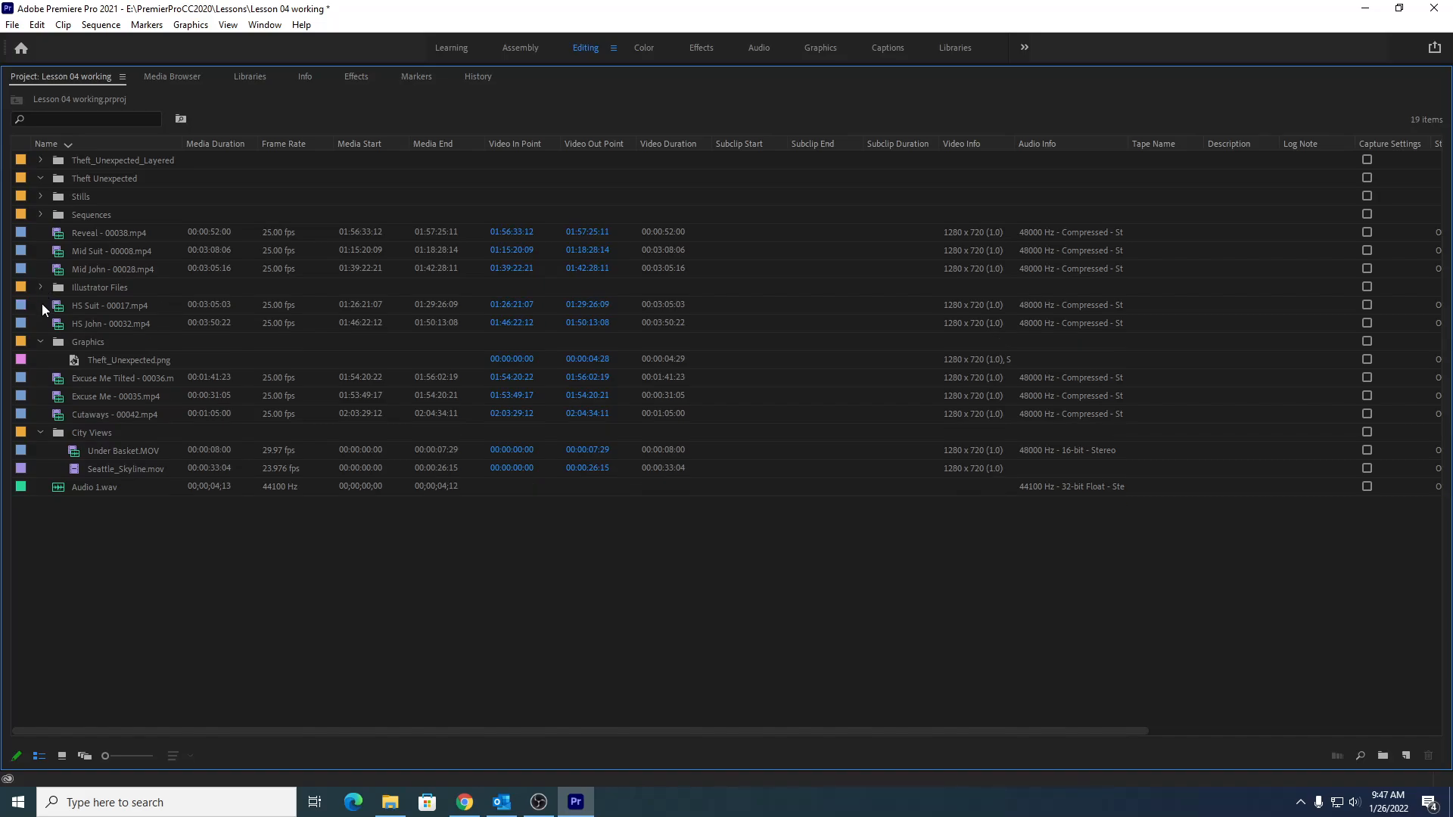
pyautogui.click(41, 341)
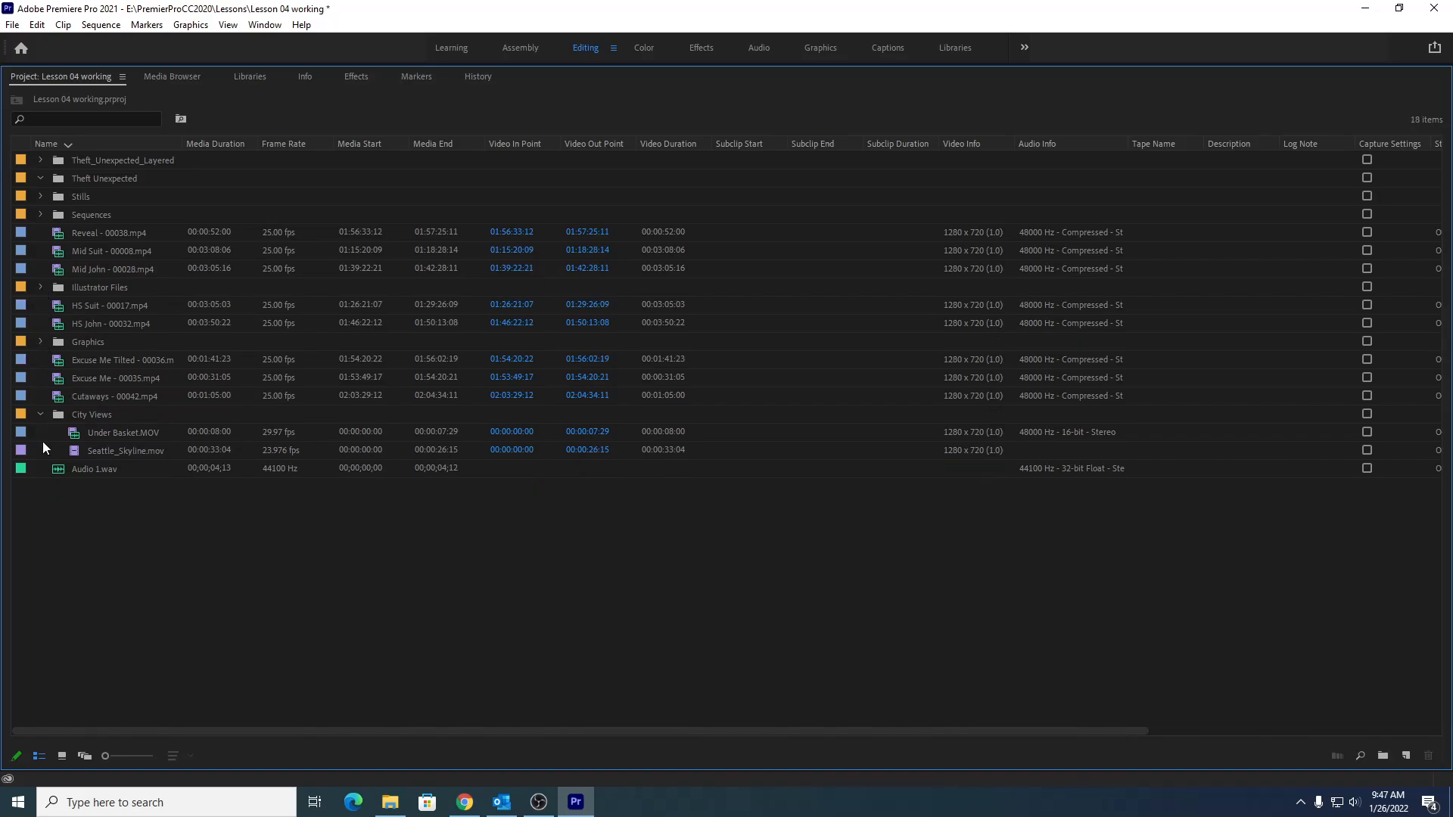
pyautogui.click(40, 413)
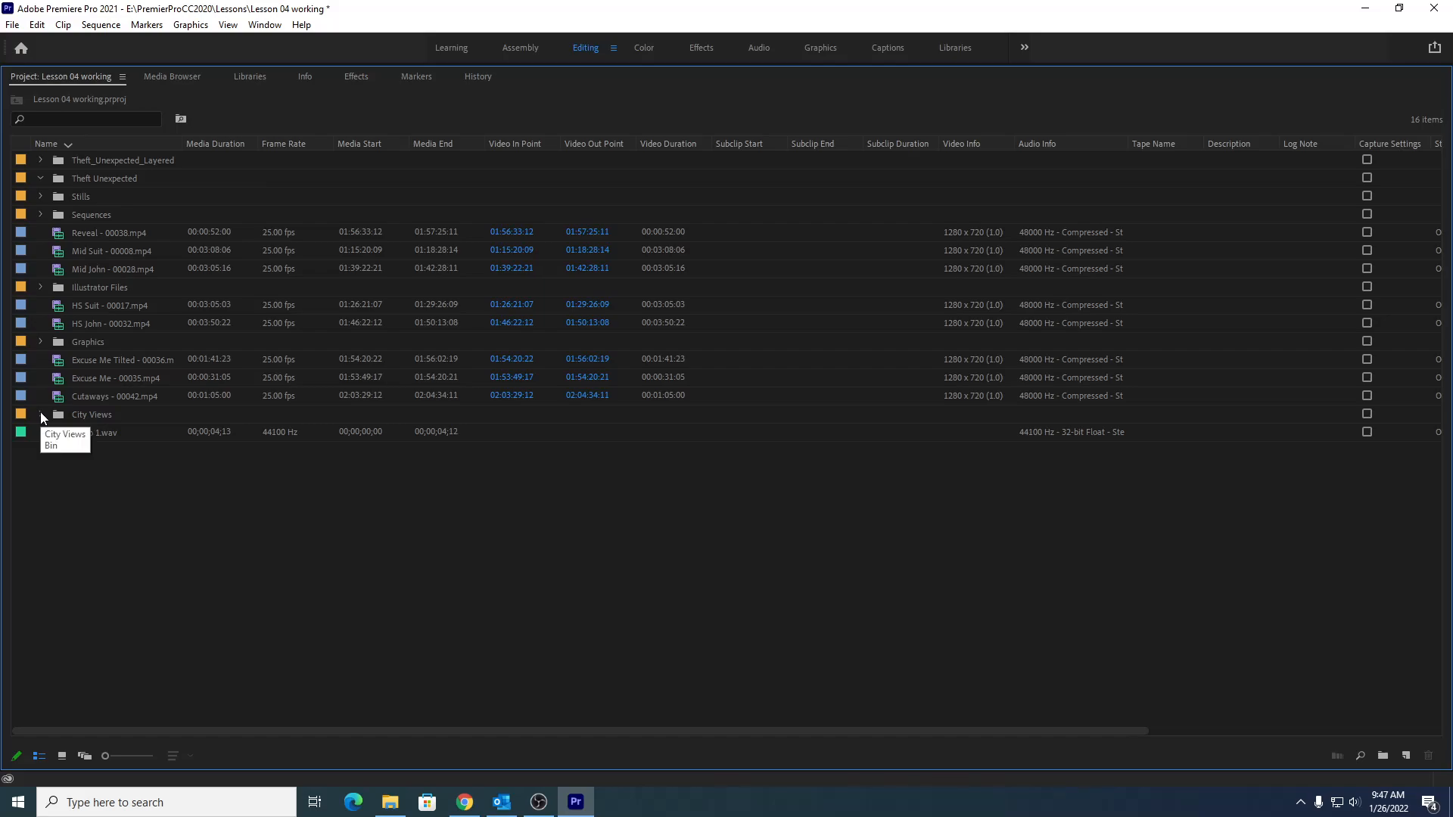
# - Move Reveal, Mid Suit, Mid John, HS Suit and HS John clips into the Theft Unexpected bin
pyautogui.click(93, 235)
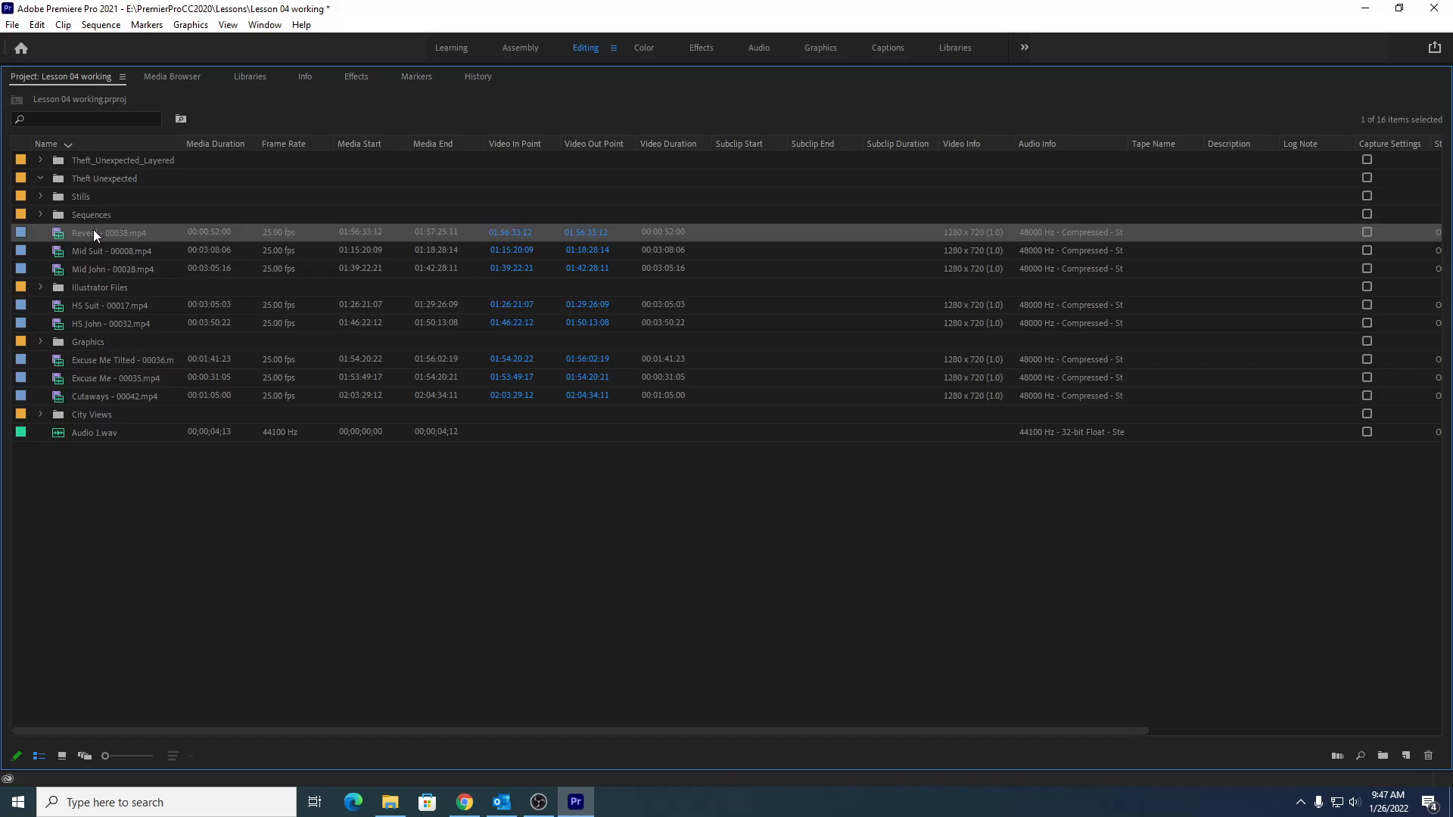
pyautogui.keyDown('shift'); pyautogui.click(94, 269); pyautogui.keyUp('shift')
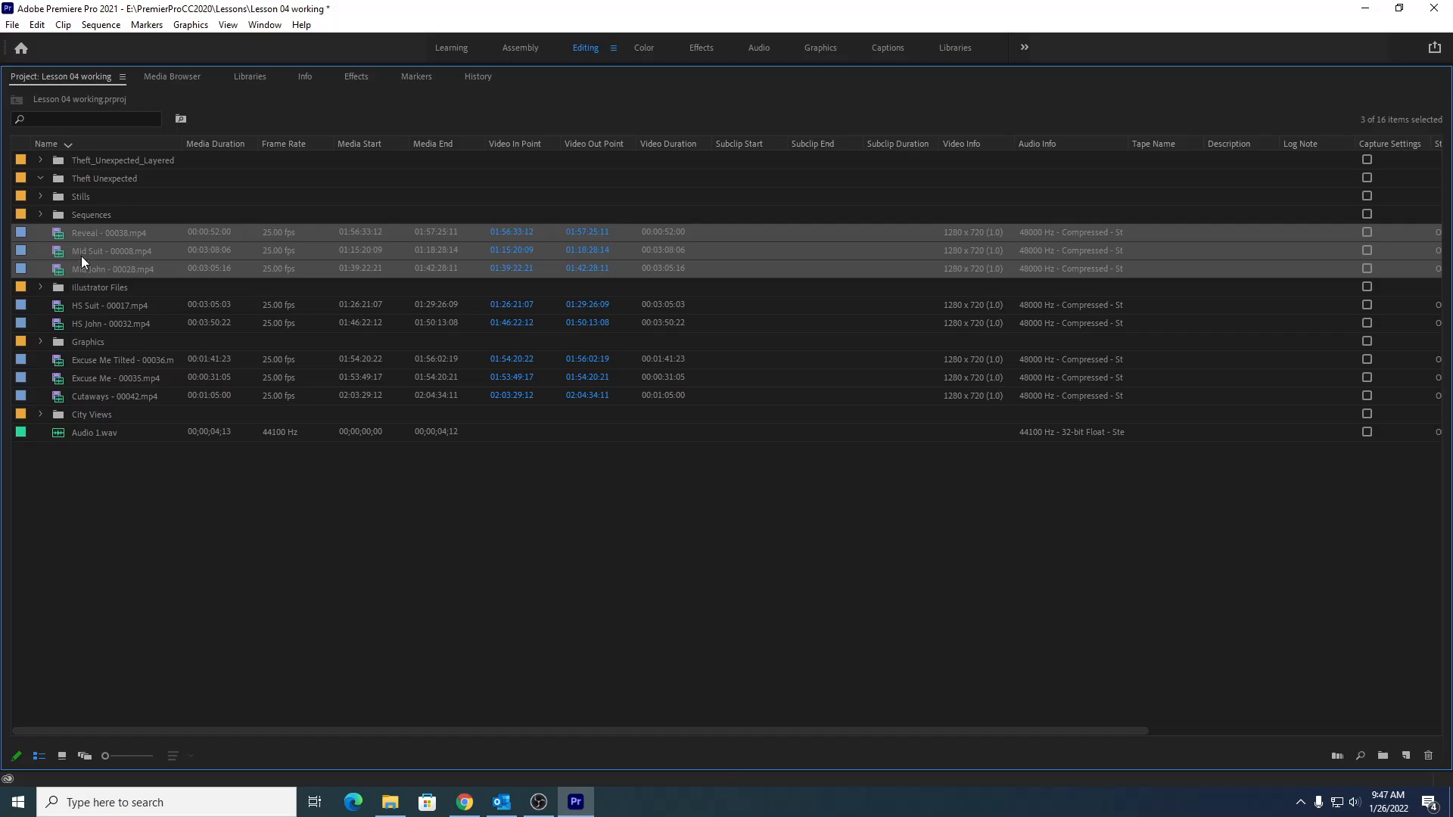
pyautogui.keyDown('ctrl'); pyautogui.click(68, 307); pyautogui.keyUp('ctrl')
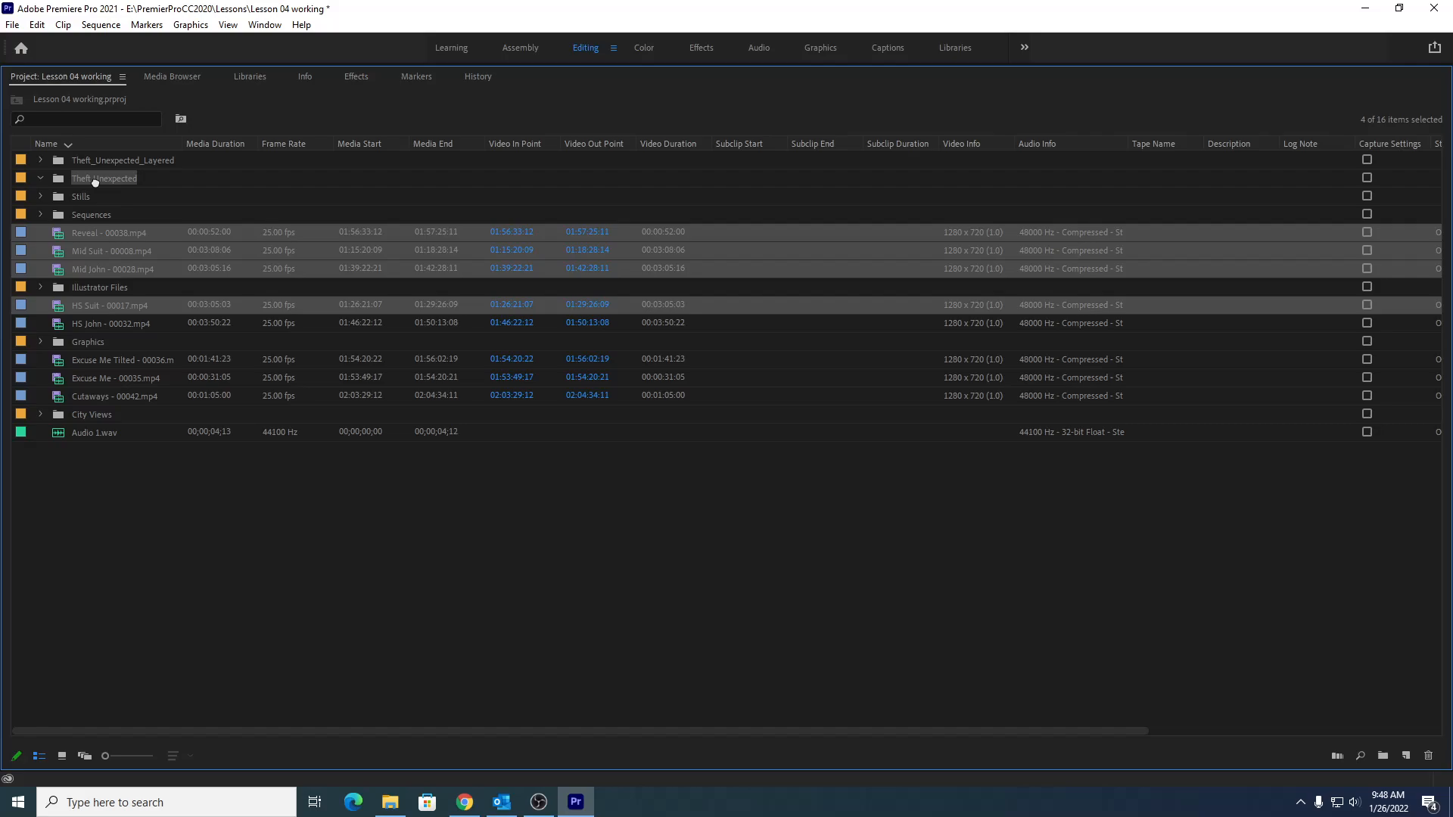
pyautogui.moveTo(96, 182); pyautogui.dragTo(96, 185)
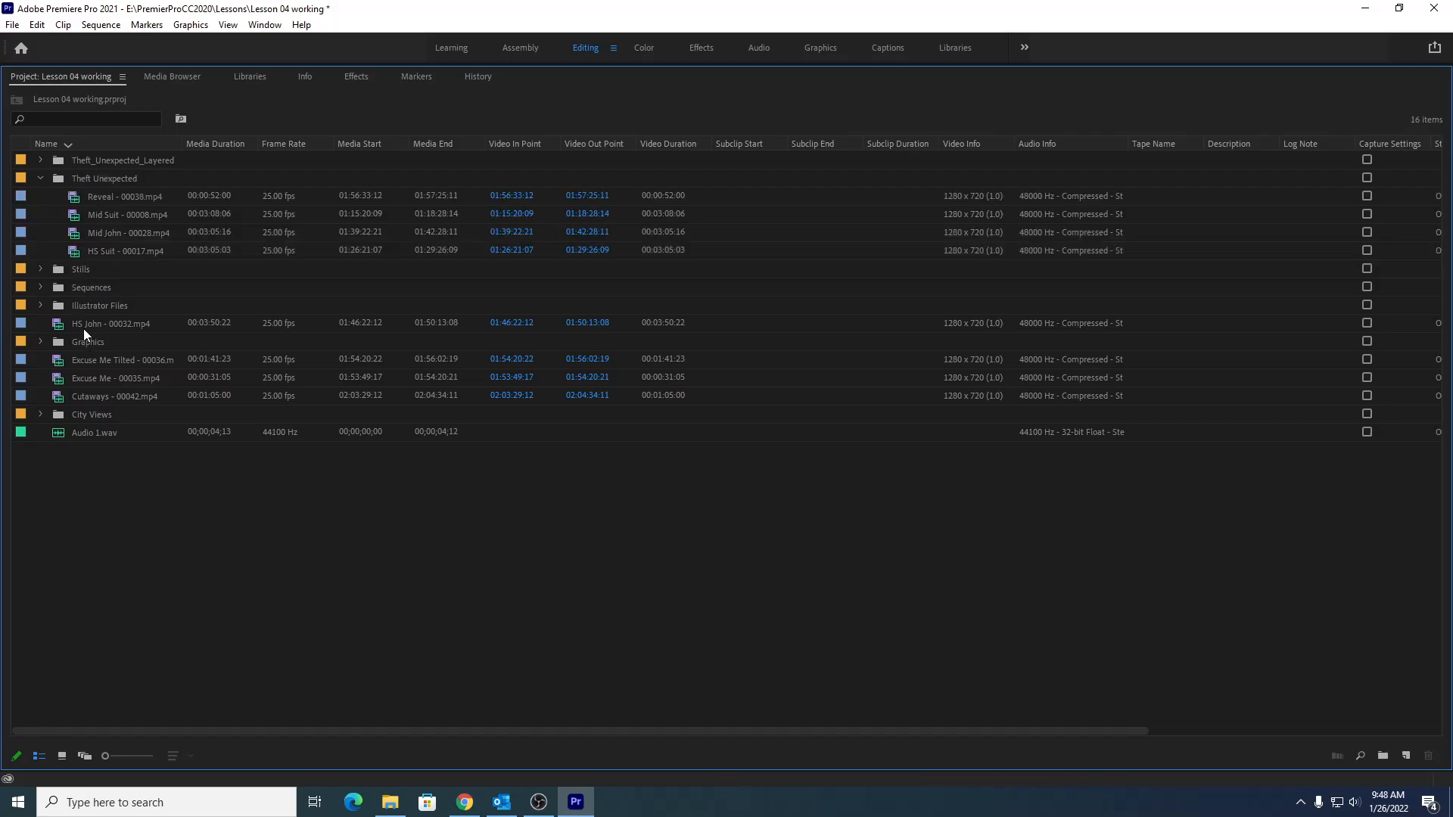
pyautogui.moveTo(85, 326); pyautogui.dragTo(87, 183)
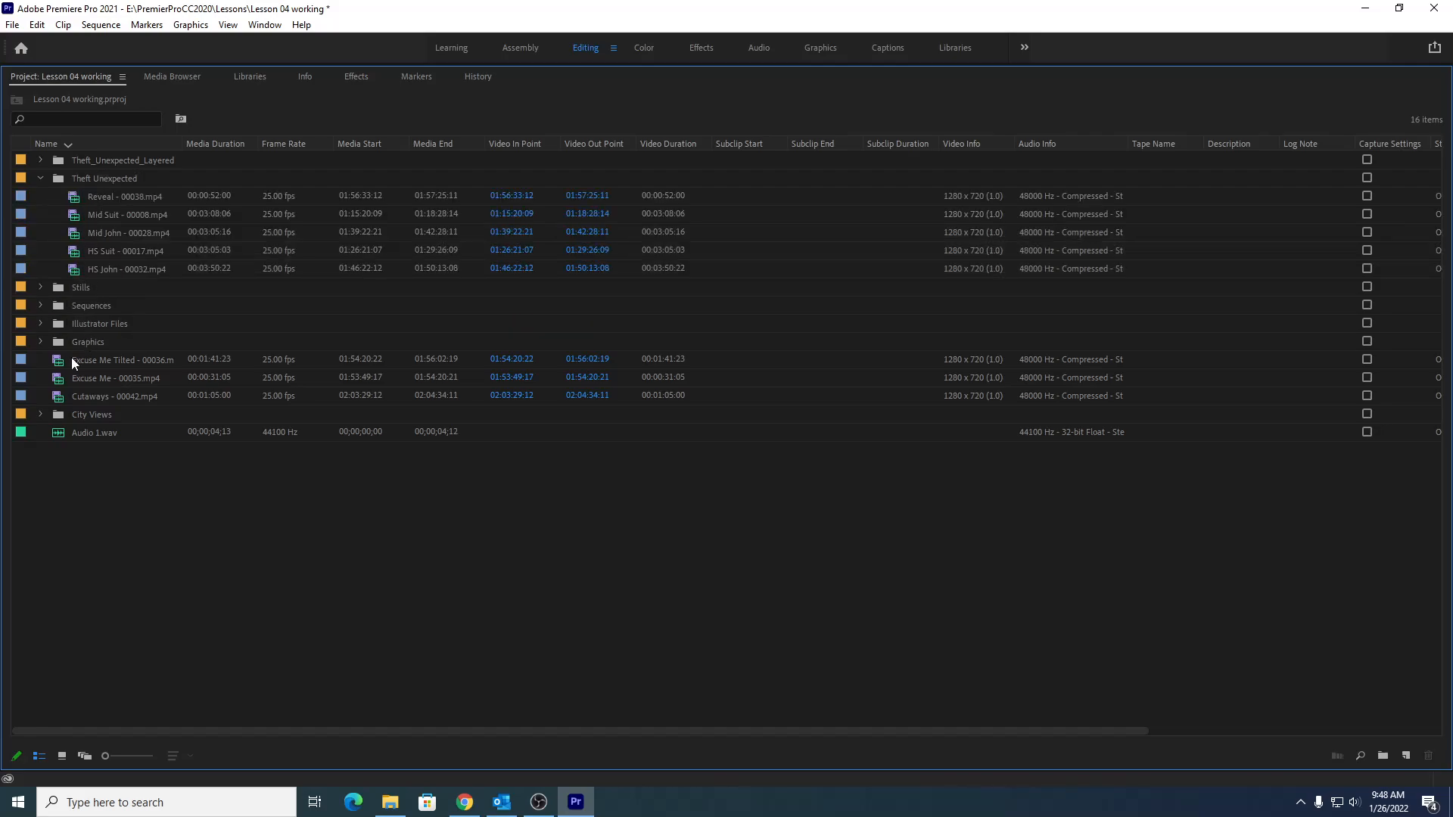
# - Move Excuse Me Tilted, Excuse Me, Cutaways and Audio 1.wav into the Theft Unexpected bin
pyautogui.click(75, 362)
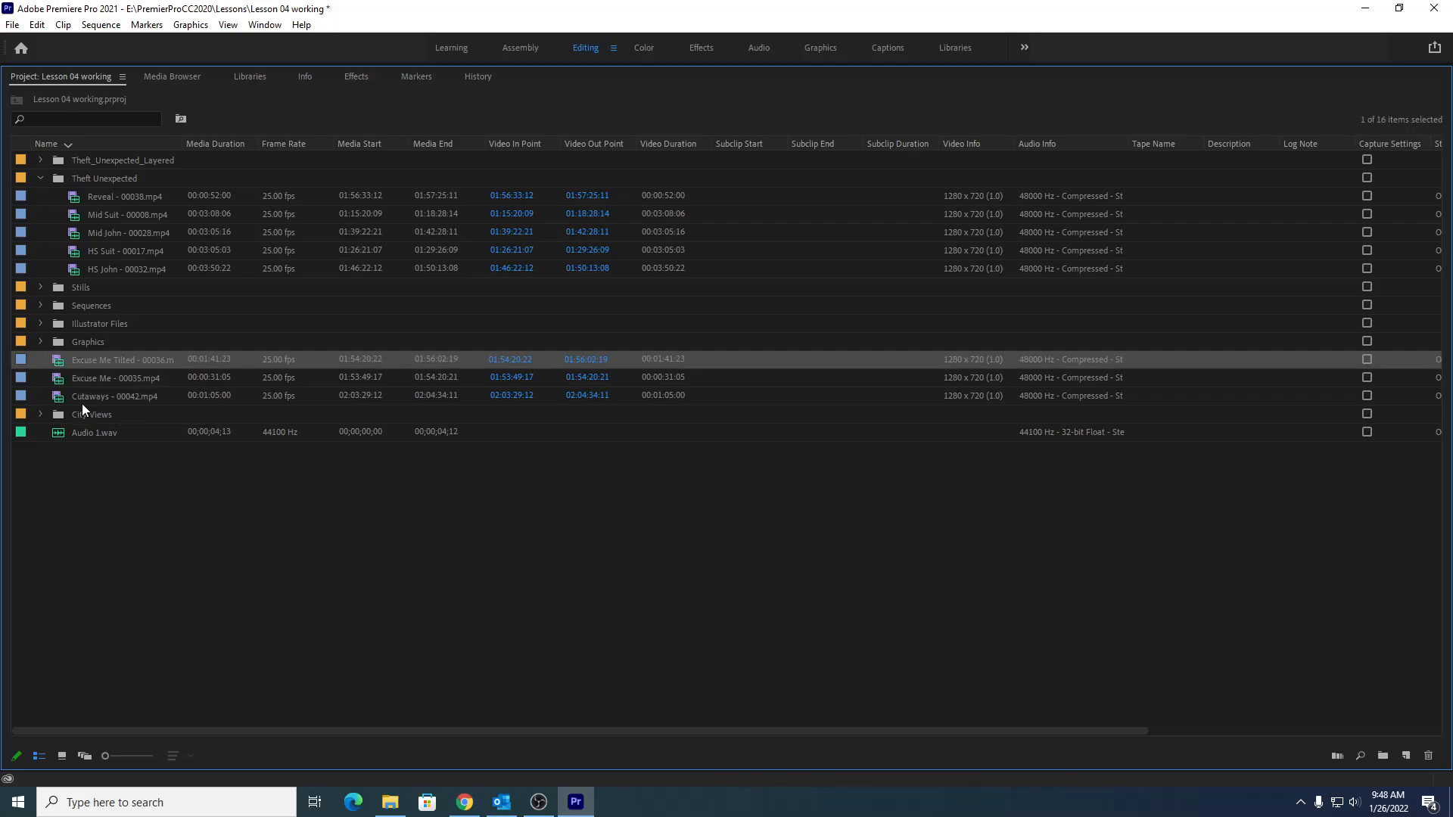
pyautogui.keyDown('shift'); pyautogui.click(87, 396); pyautogui.keyUp('shift')
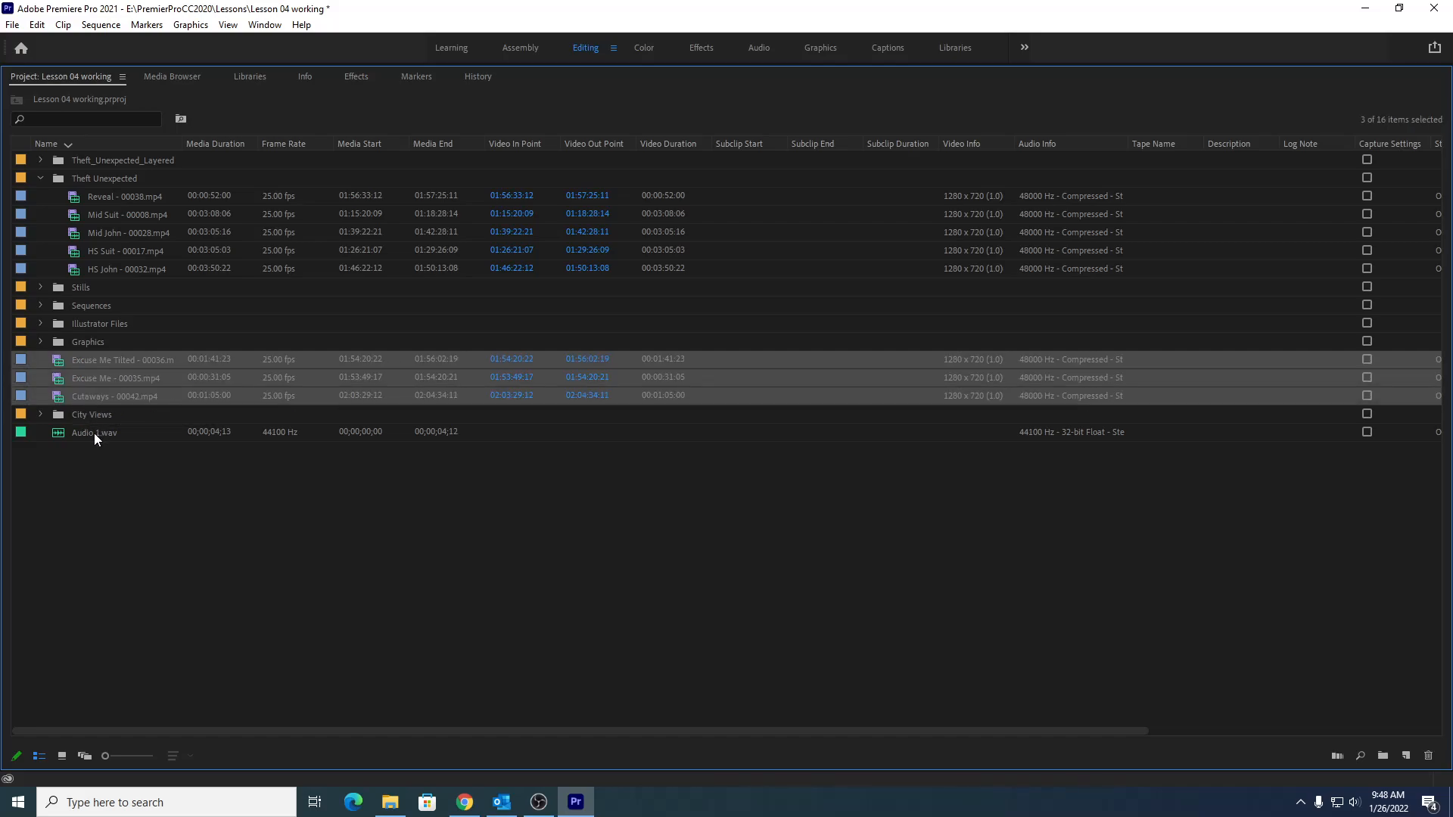
pyautogui.keyDown('ctrl'); pyautogui.click(94, 433); pyautogui.keyUp('ctrl')
pyautogui.moveTo(86, 360); pyautogui.dragTo(103, 184)
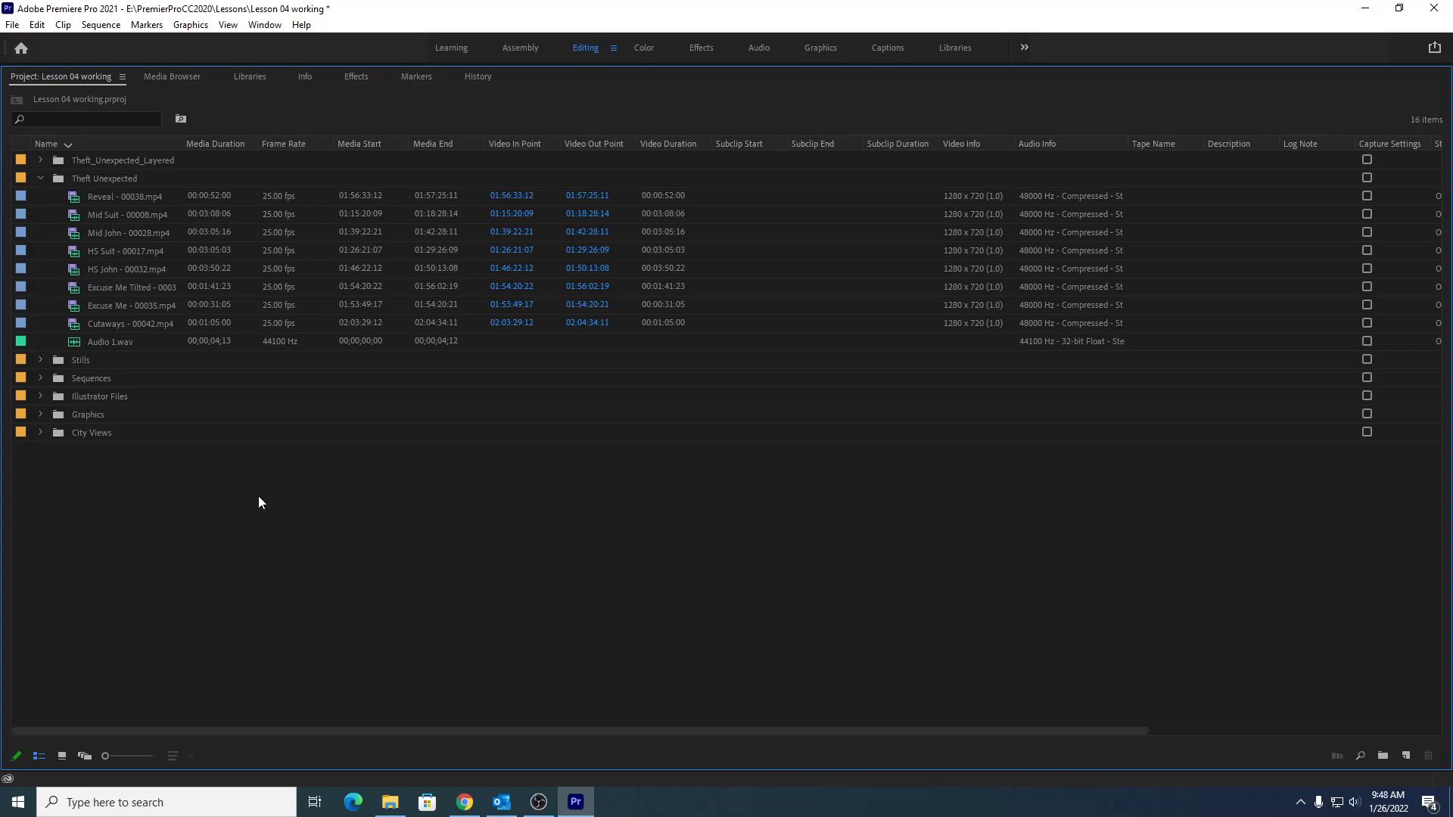
# - Copy Theft_Unexpected.png from the Graphics bin and paste it into the Theft Unexpected bin
pyautogui.click(40, 179)
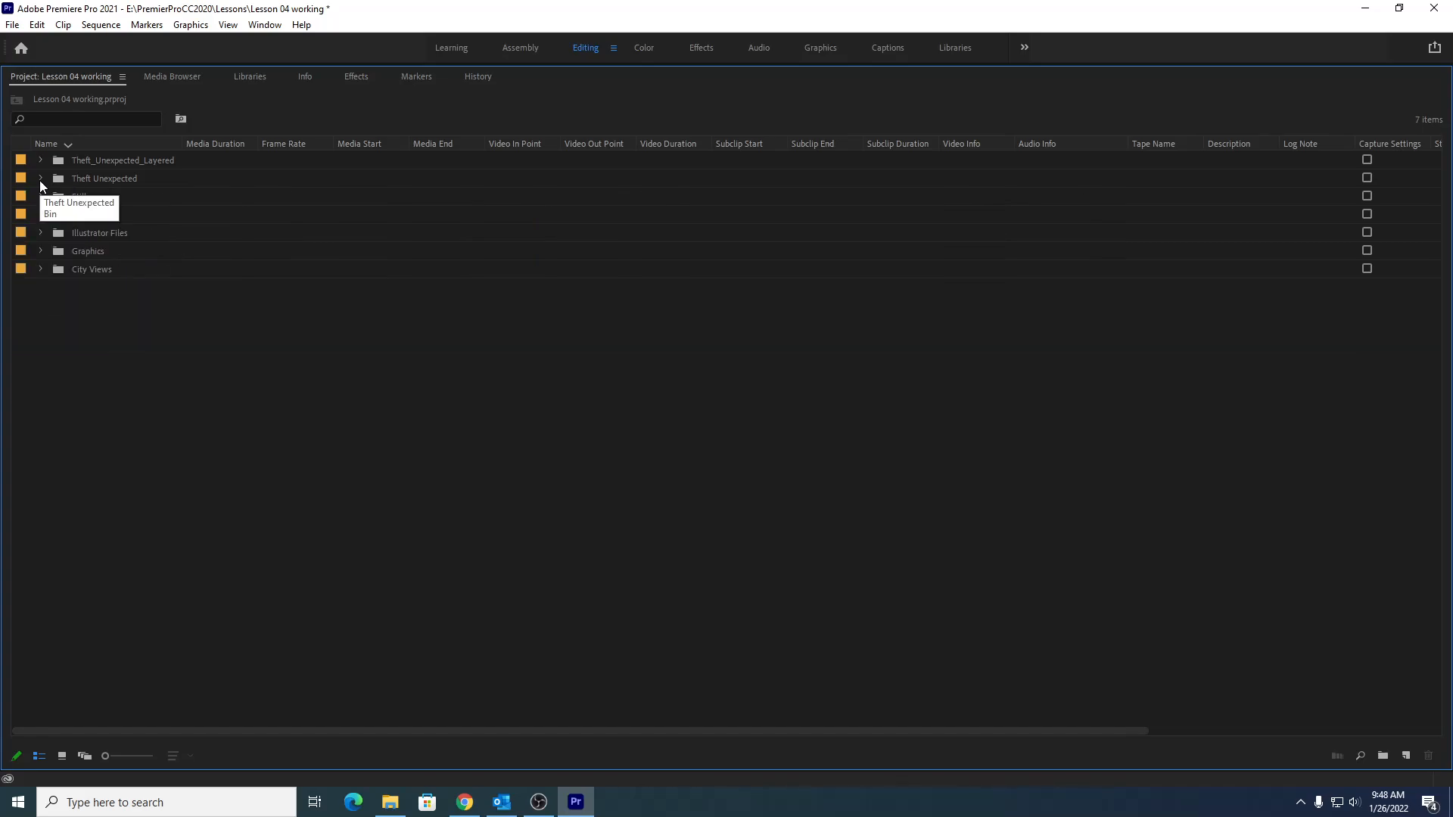
pyautogui.click(41, 251)
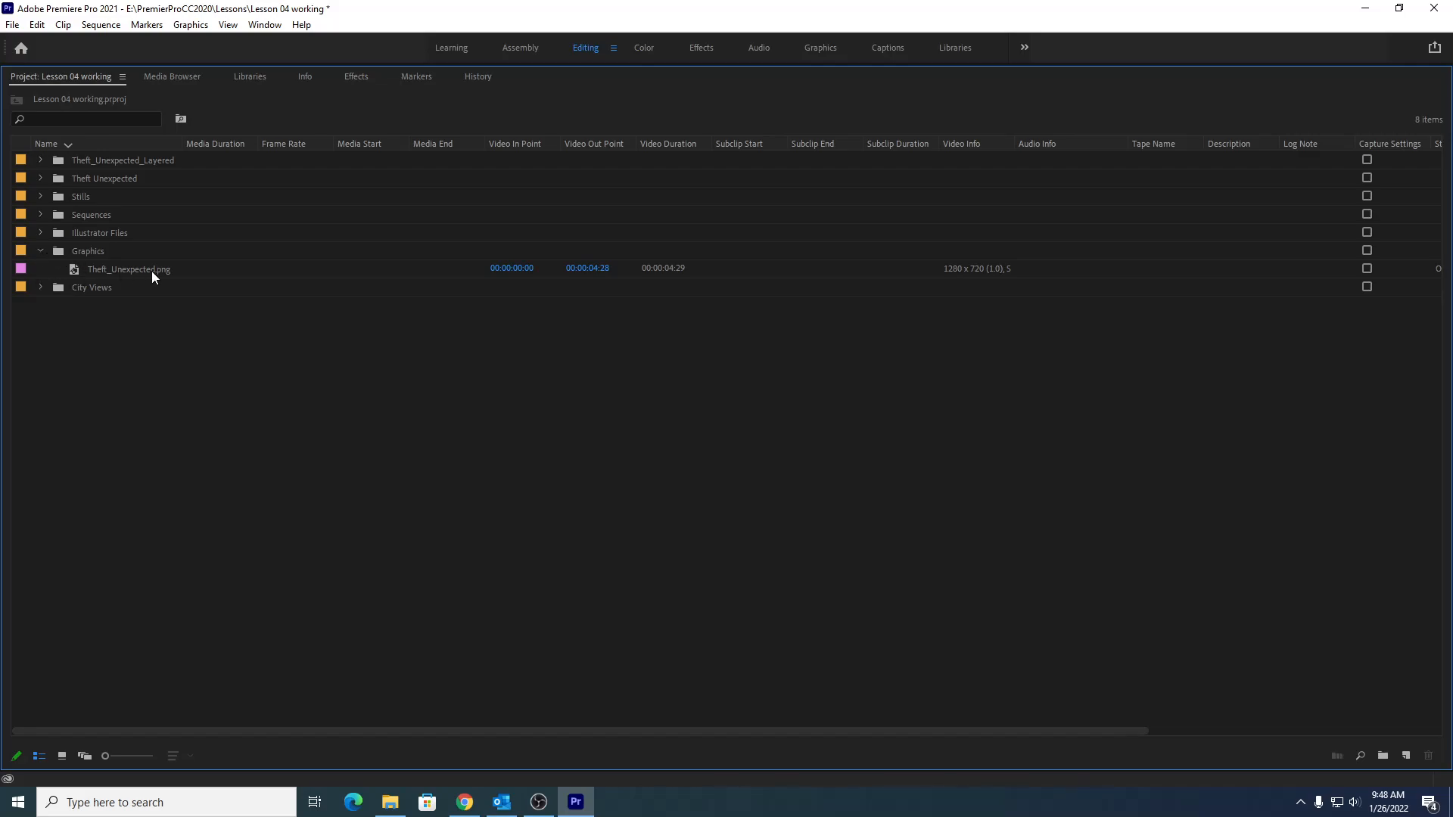
pyautogui.click(128, 279)
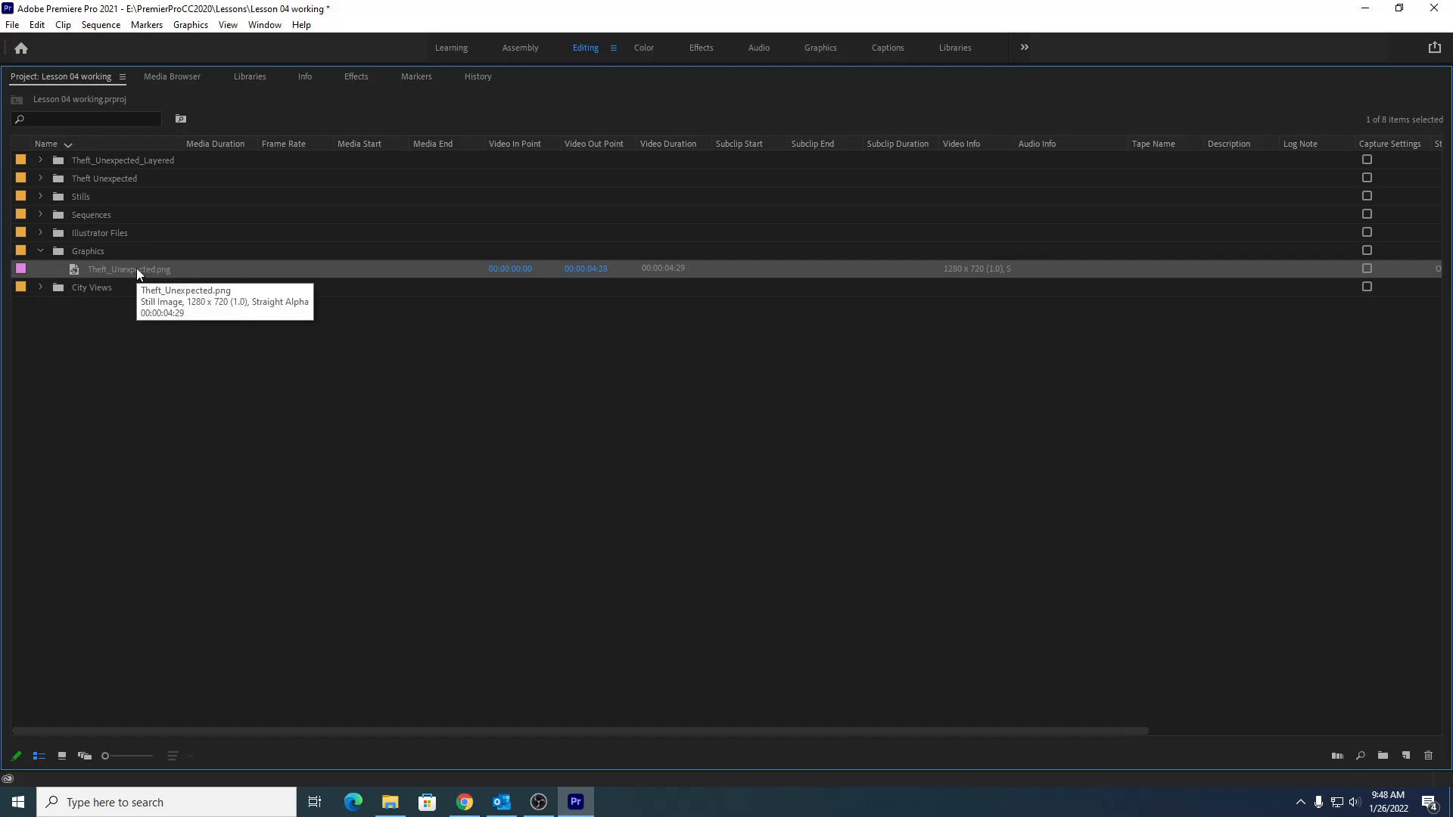
pyautogui.rightClick(137, 274)
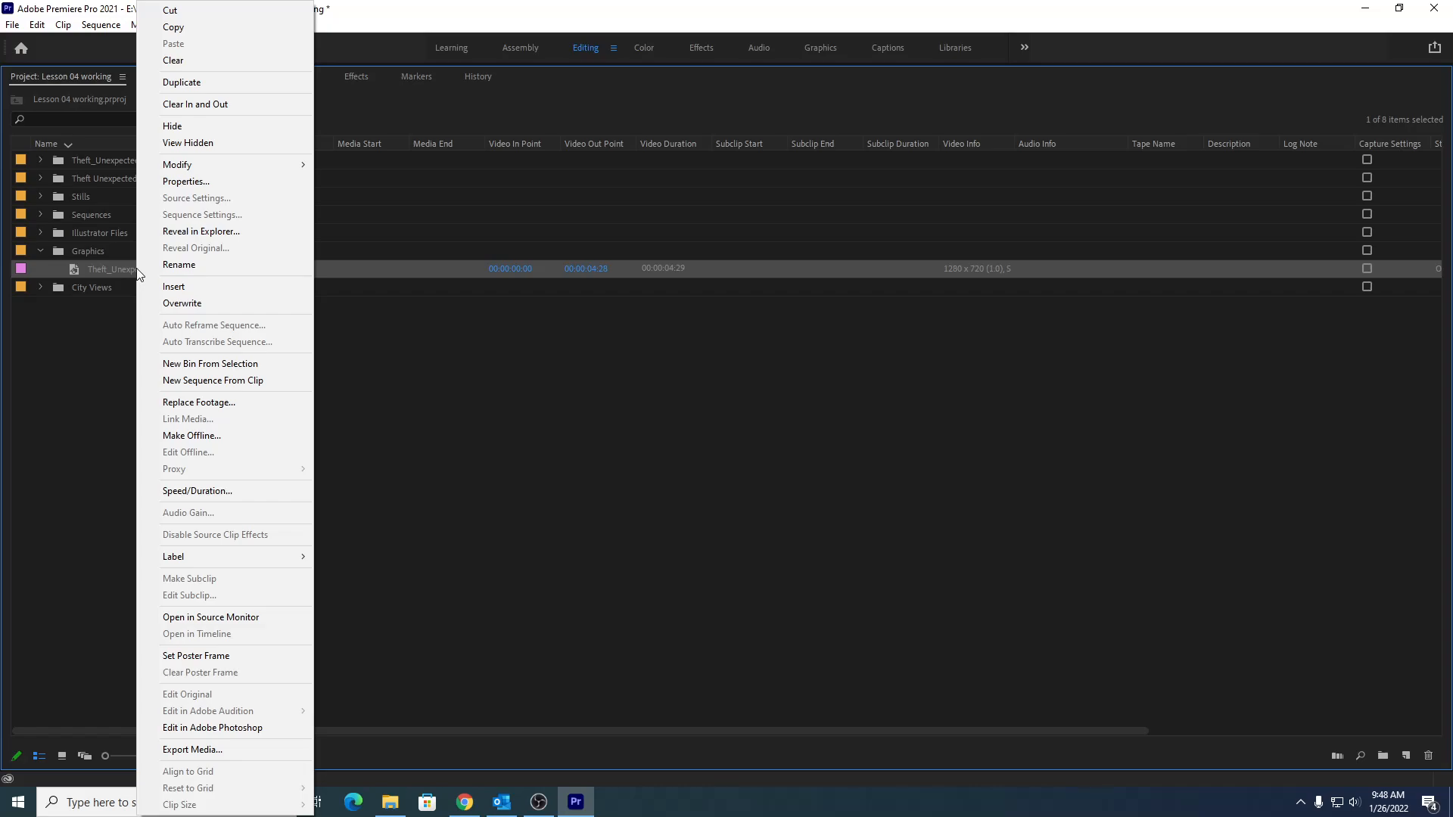
pyautogui.click(178, 32)
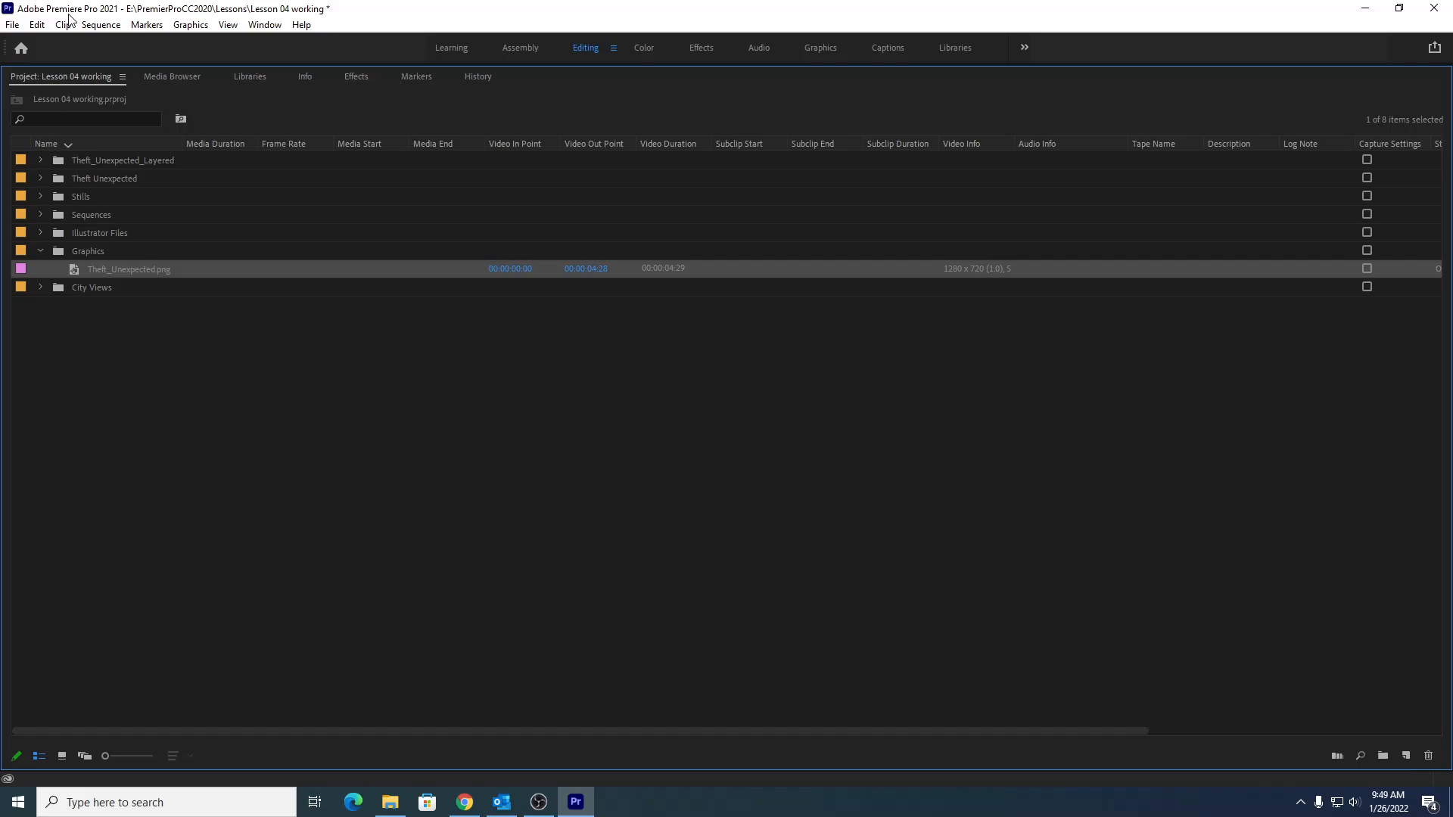
pyautogui.click(40, 178)
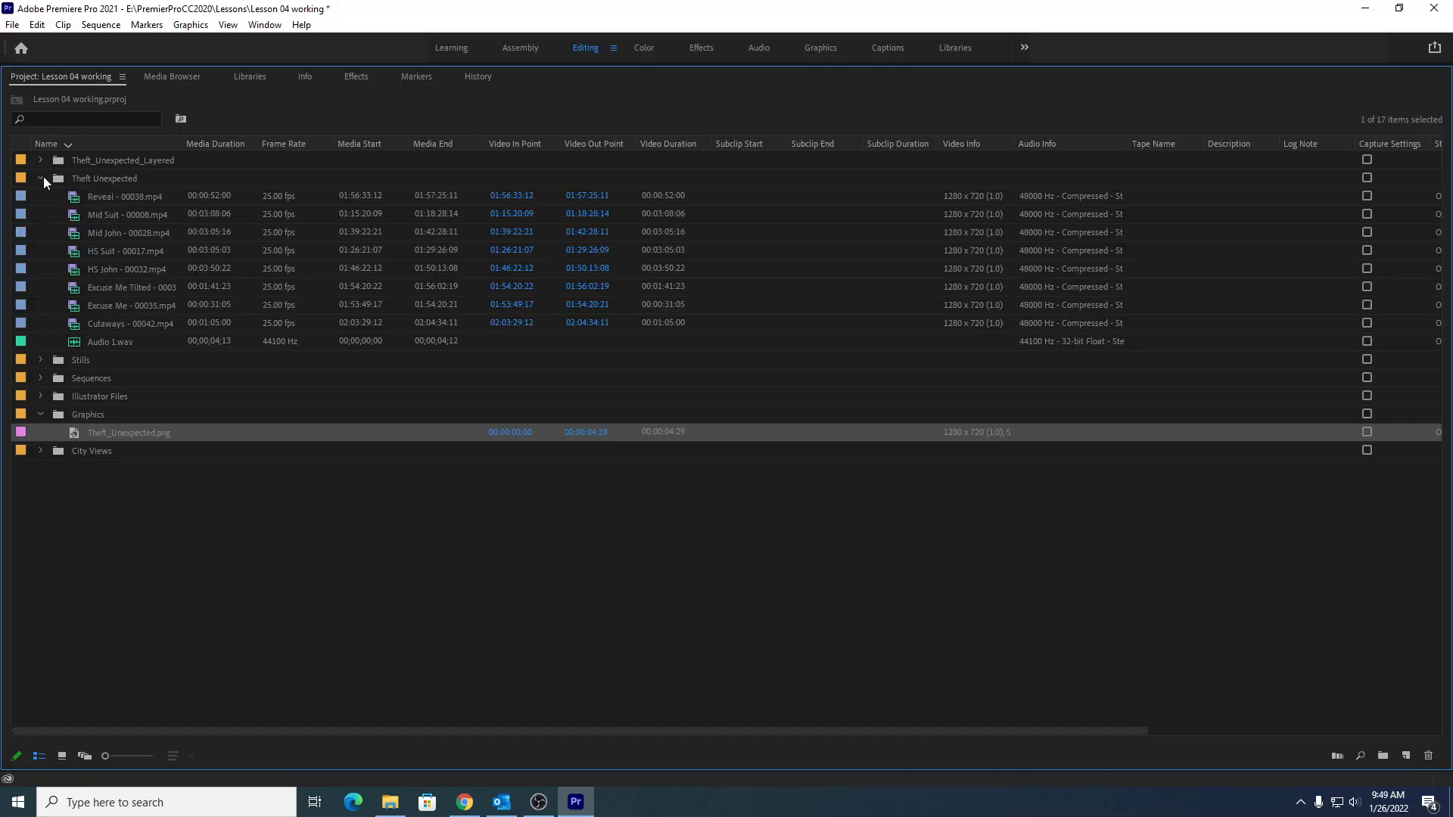
pyautogui.rightClick(118, 179)
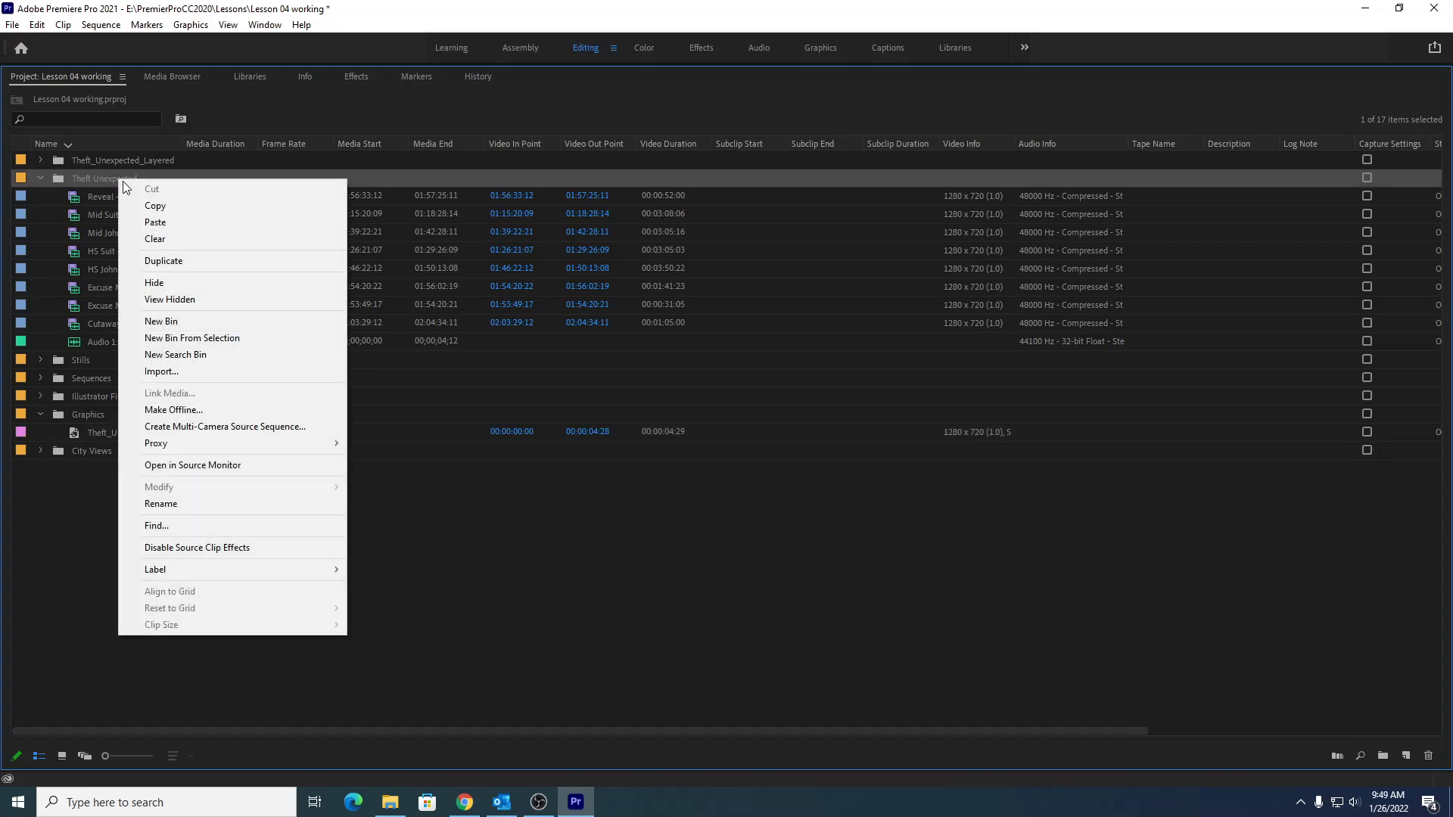
pyautogui.click(155, 221)
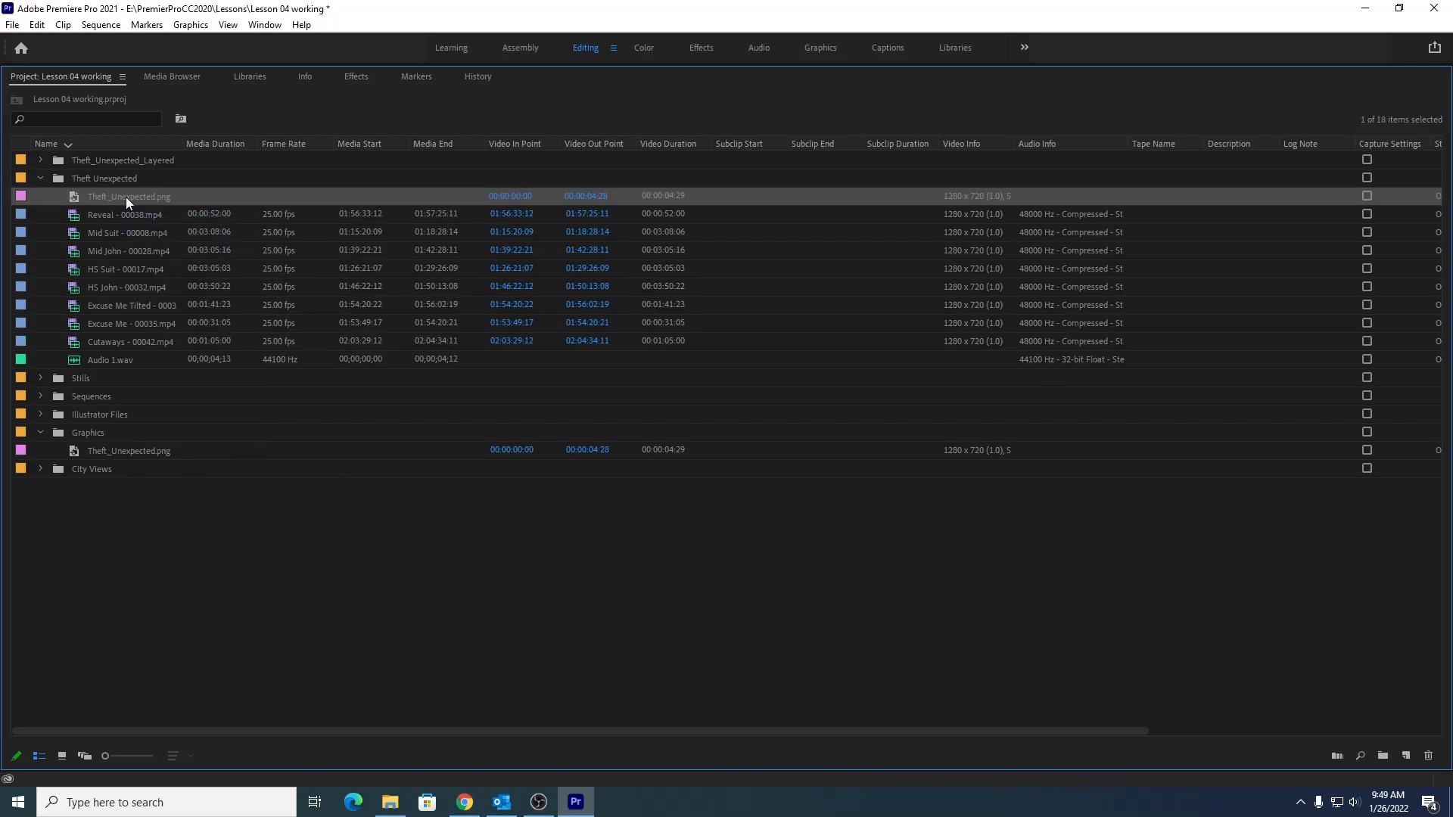